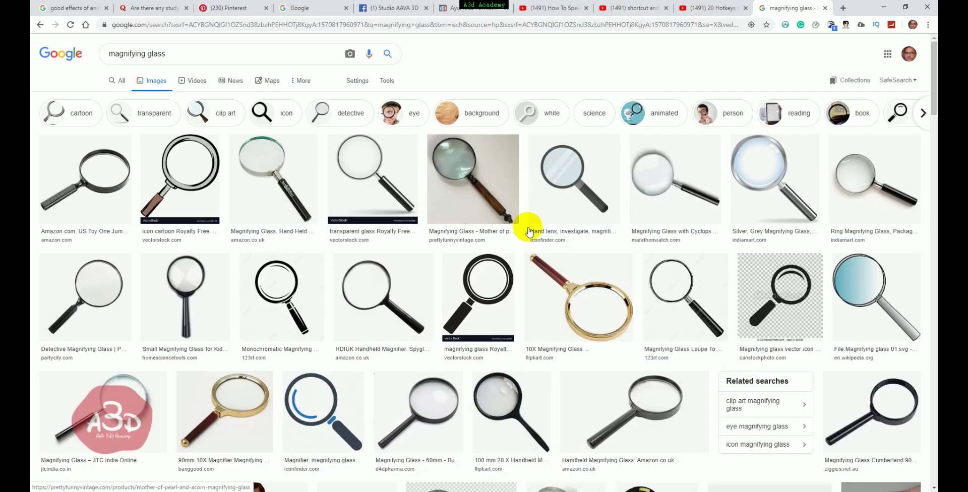
- Scroll through the Google Images 'magnifying glass' reference pictures
scroll(622, 314, "down", 4)
scroll(620, 318, "down", 3)
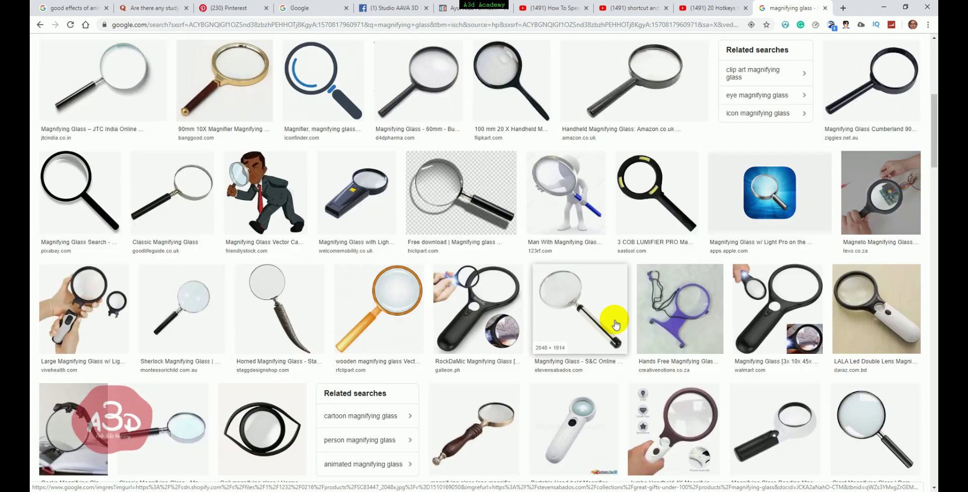
scroll(616, 333, "up", 6)
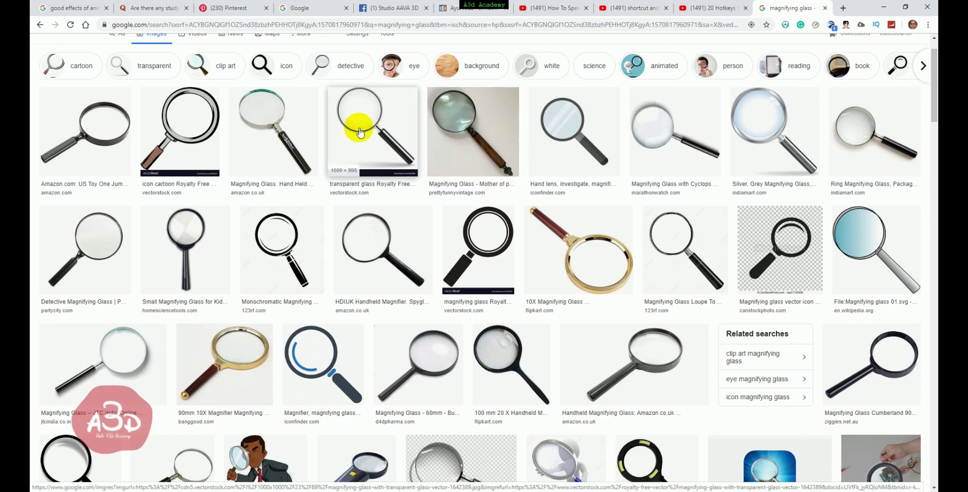
- Back in 3ds Max, activate the Front view and pick the Extended Primitives OilTank tool
left_click(878, 15)
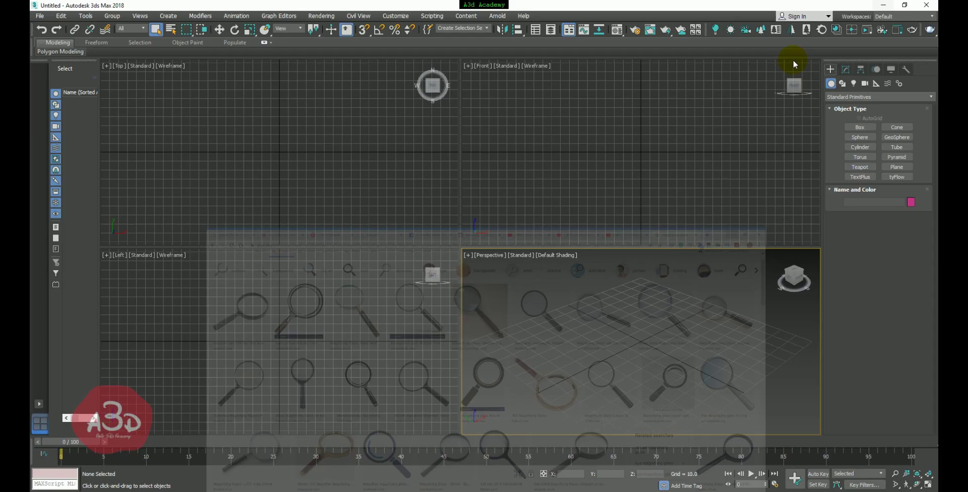
left_click(549, 134)
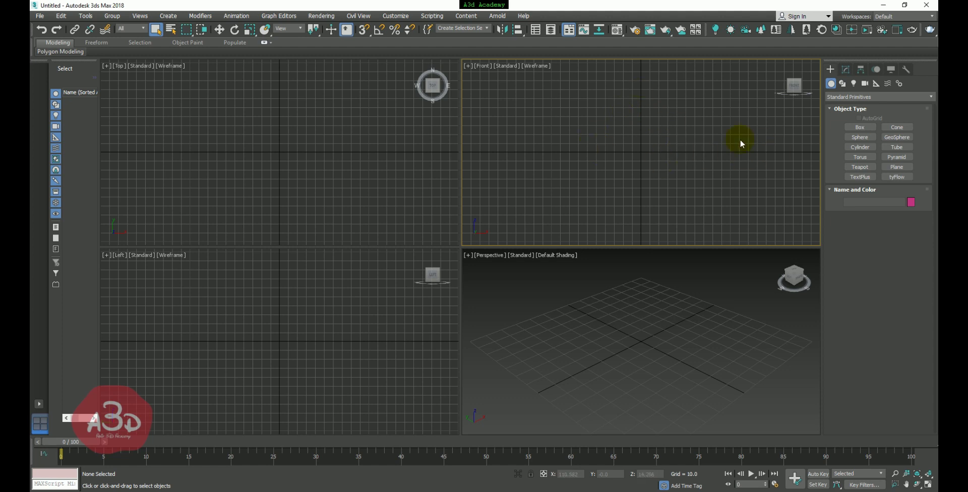
scroll(853, 96, "down", 1)
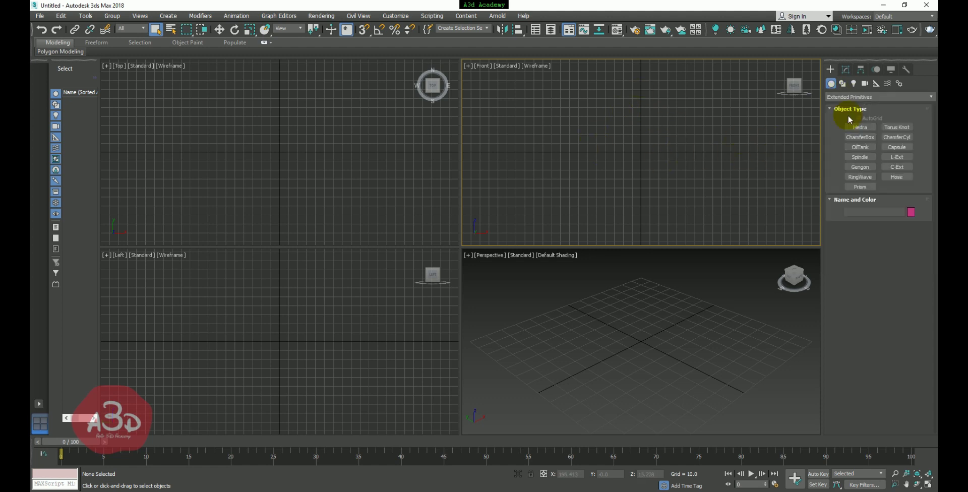
left_click(864, 149)
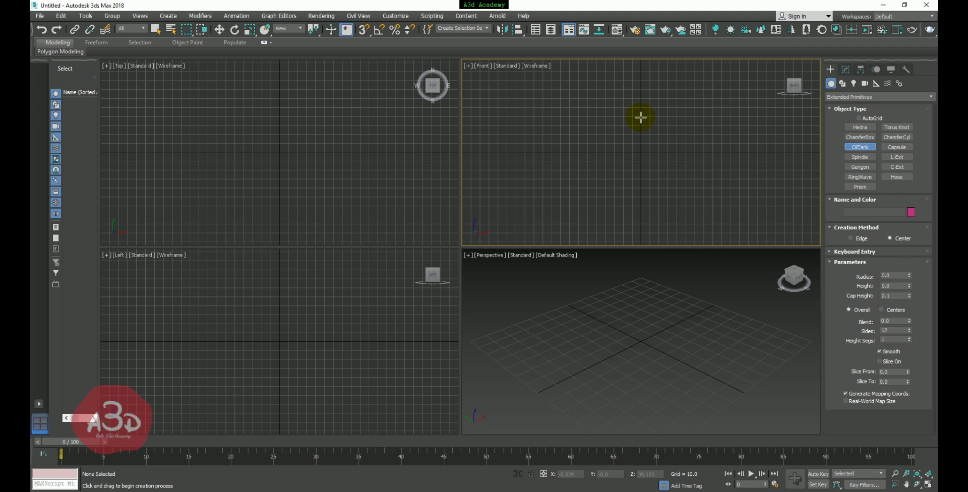
- Draw an OilTank lens in the Front view with radius 44.699 and height 23.937
left_click_drag(641, 117, 652, 155)
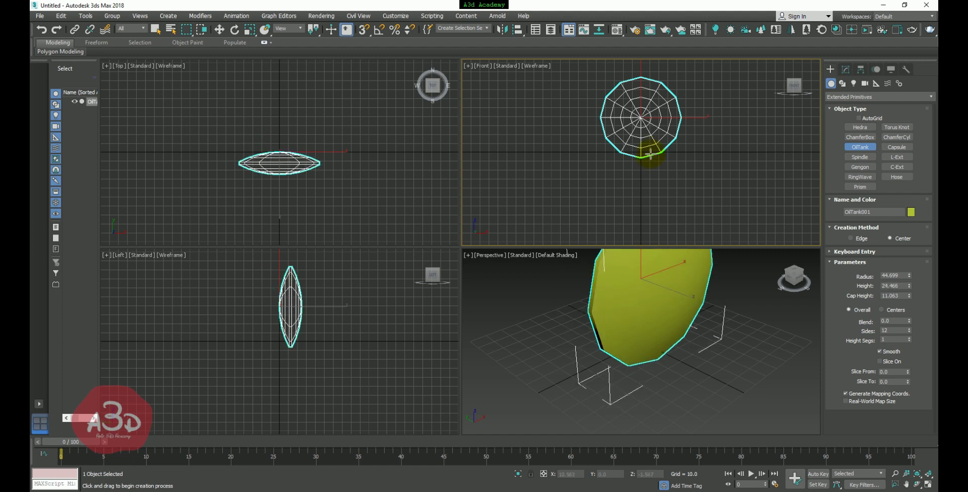
left_click(650, 155)
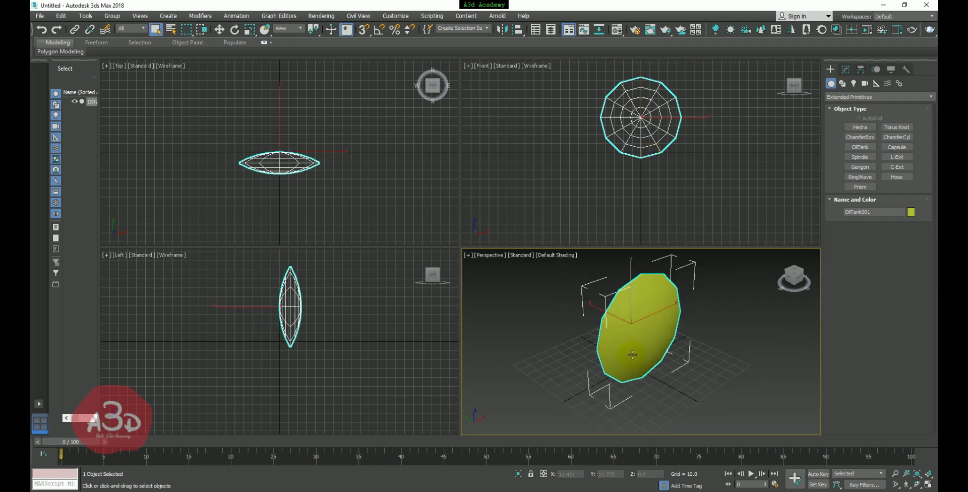
mouse_move(656, 328)
middle_mouse_down("alt")
mouse_move(707, 323)
mouse_move(614, 322)
mouse_move(698, 328)
mouse_move(622, 331)
mouse_move(707, 331)
mouse_move(666, 329)
mouse_move(691, 318)
middle_mouse_up("alt")
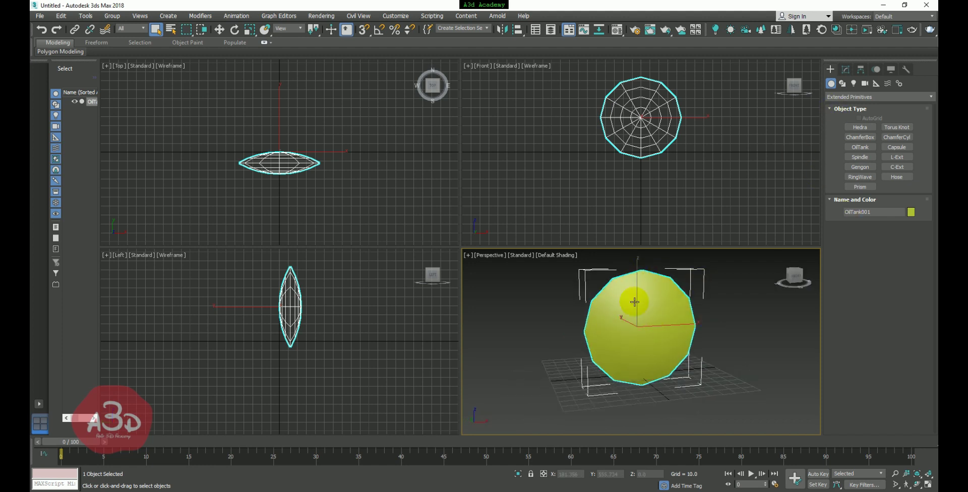
- Raise the OilTank's Sides from 12 to 30 and reframe the views on the lens
left_click(846, 69)
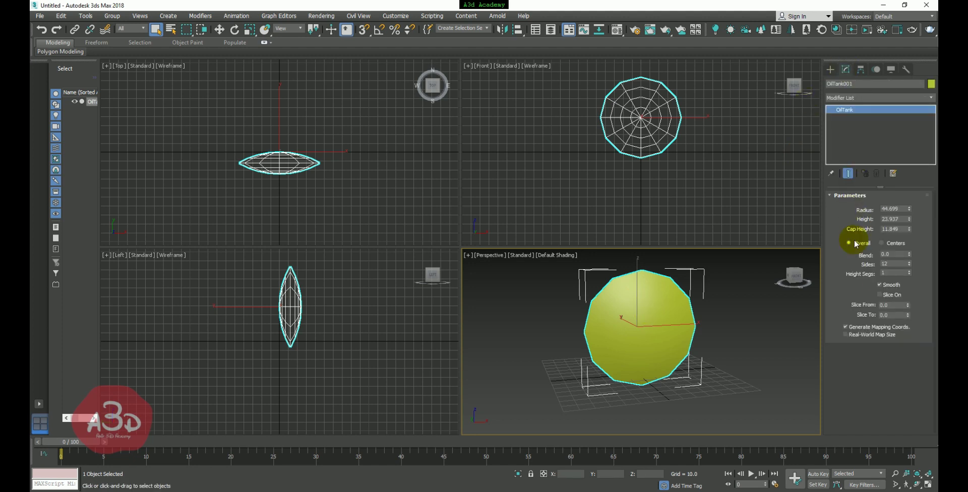
left_click_drag(889, 264, 849, 263)
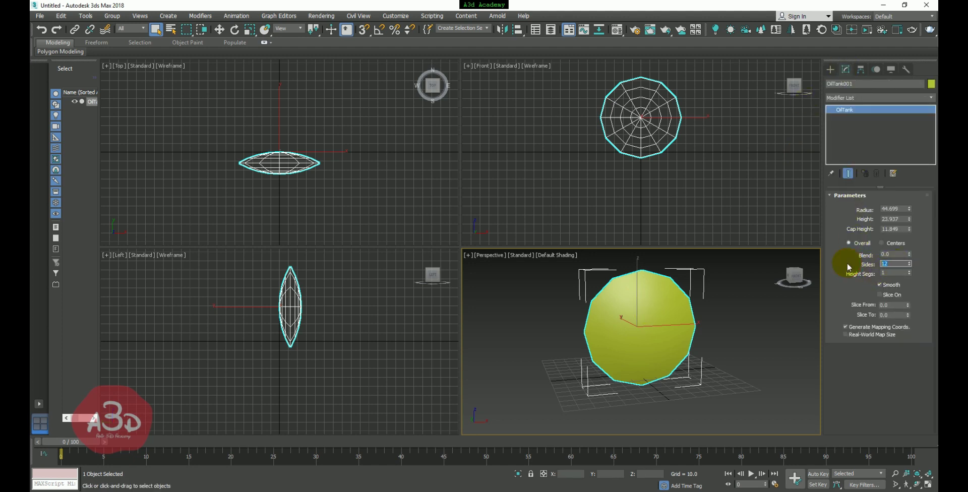
type("30")
key("Return")
mouse_move(716, 348)
middle_mouse_down("alt")
mouse_move(688, 347)
mouse_move(770, 346)
mouse_move(629, 341)
mouse_move(703, 345)
mouse_move(640, 348)
middle_mouse_up("alt")
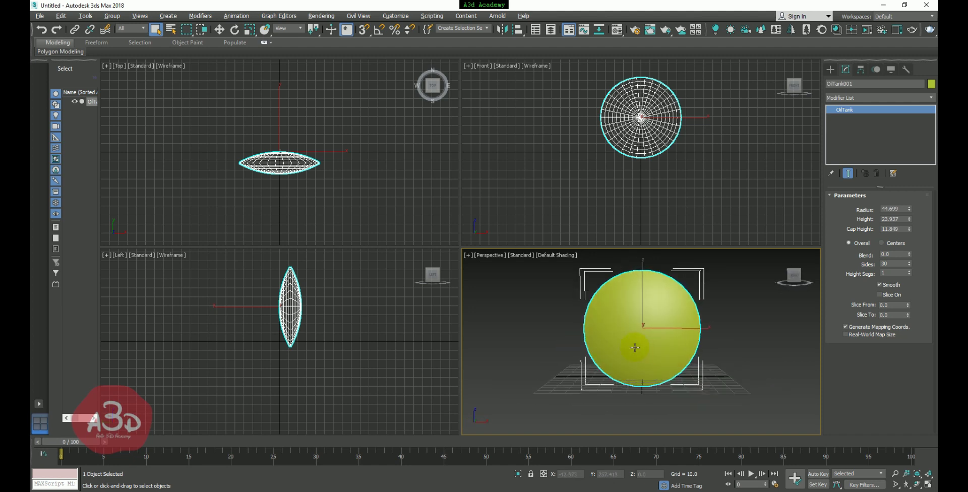
scroll(664, 177, "down", 3)
scroll(644, 173, "up", 2)
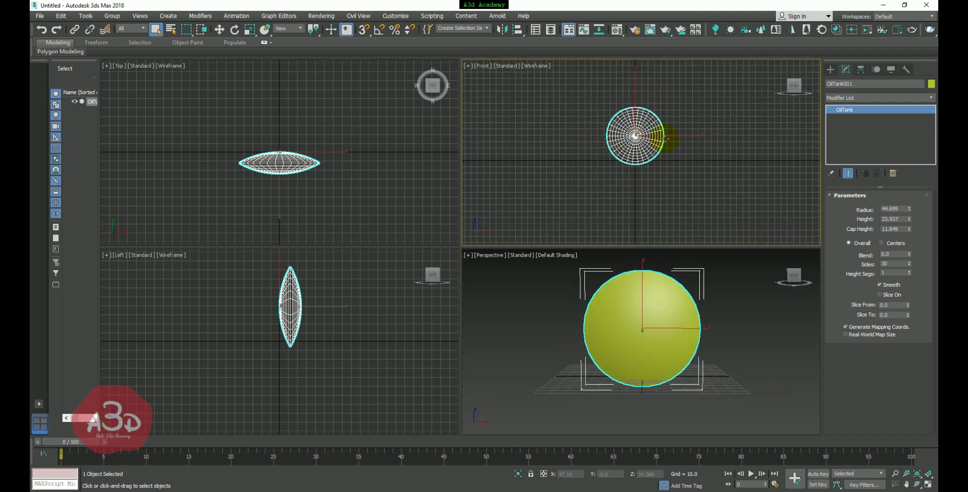
middle_click_drag(648, 153, 646, 166)
scroll(645, 166, "up", 2)
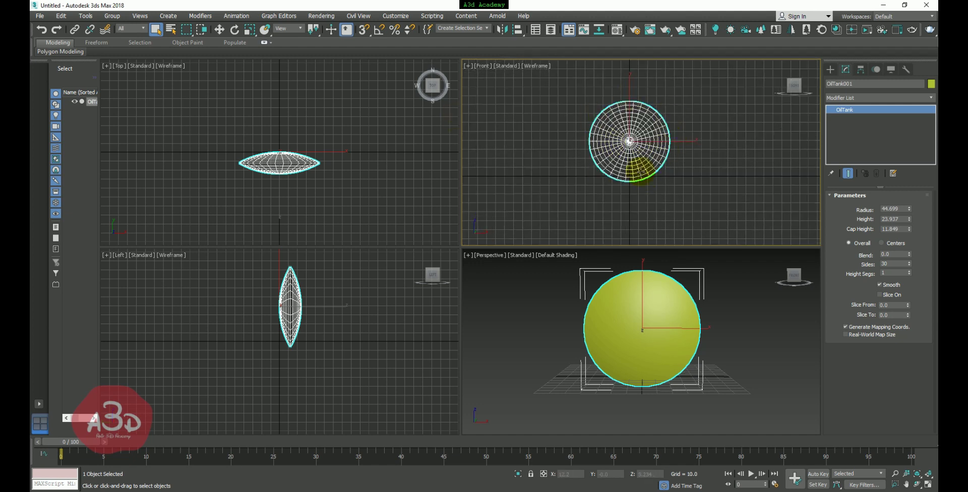
- Draw a Standard Primitives Tube rim around the lens: radius 1 45.493, radius 2 47.731, height 14.286
left_click(831, 69)
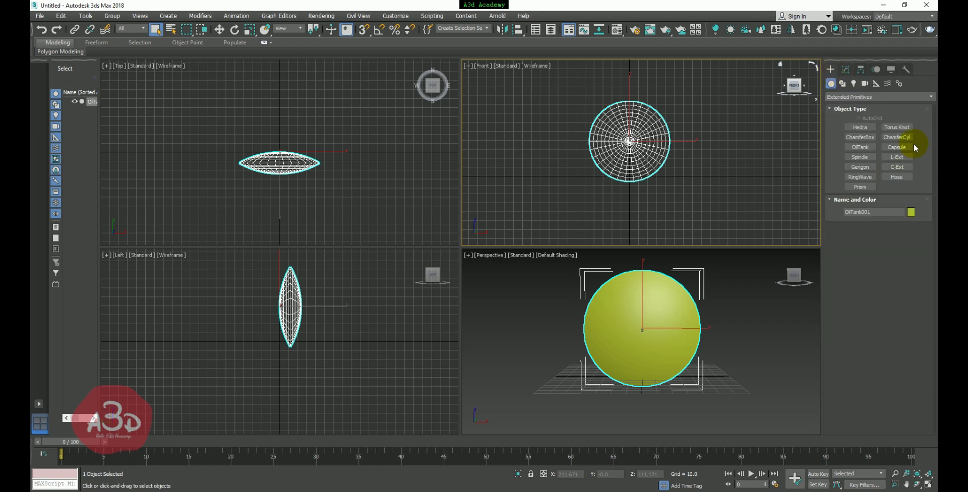
left_click(880, 96)
left_click(858, 104)
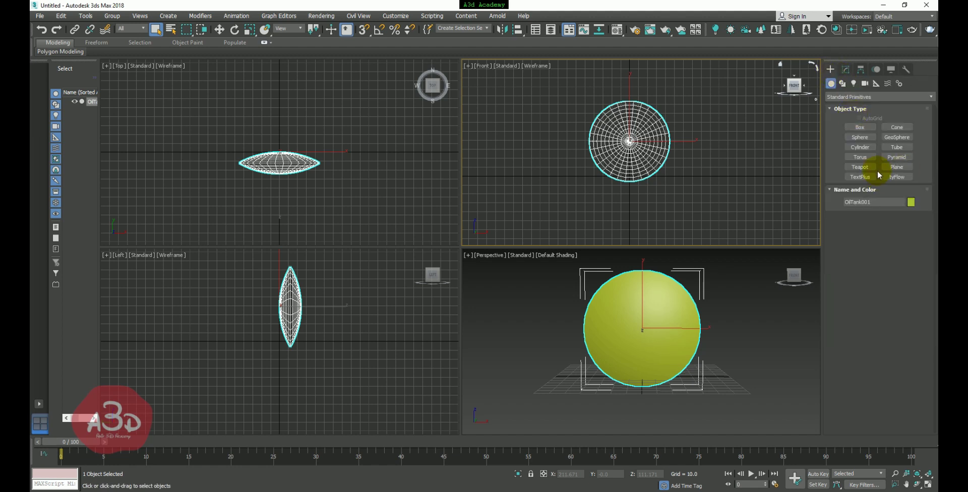
left_click(898, 147)
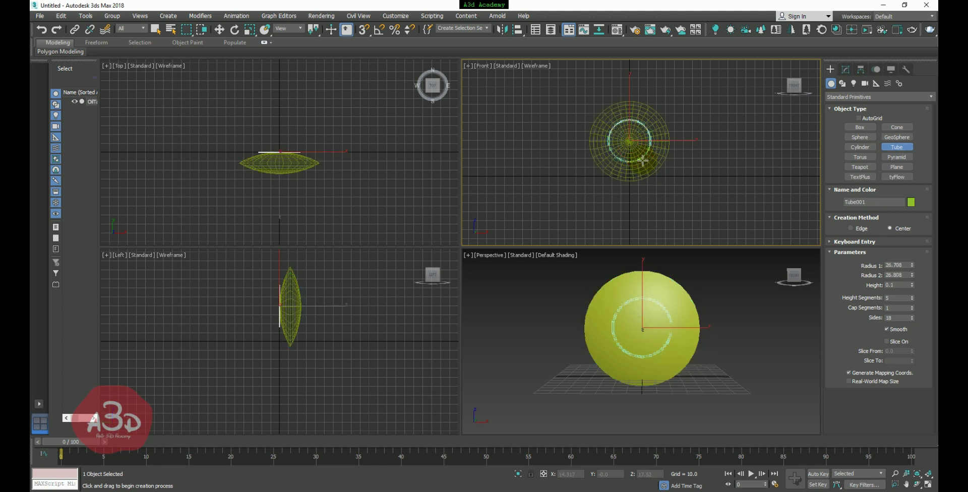
left_click_drag(630, 141, 671, 152)
left_click(686, 165)
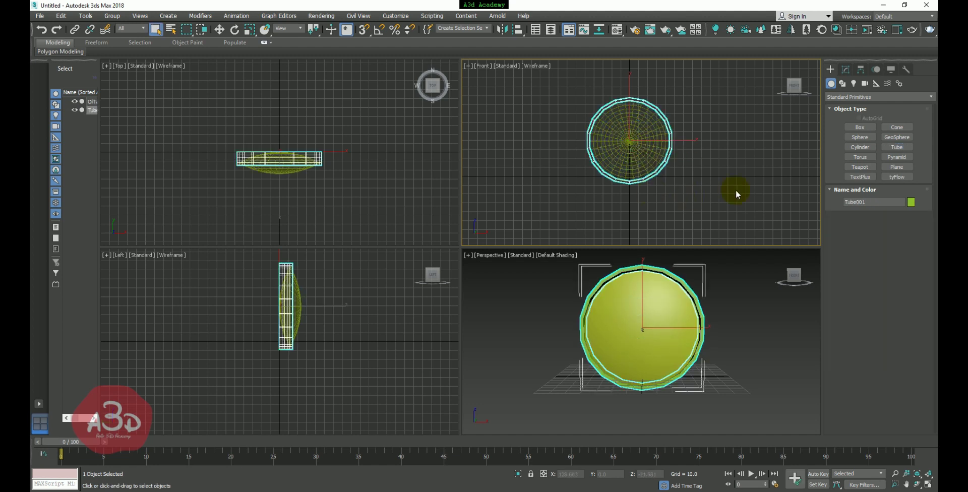
- Set the Tube's Sides from 18 to 30
left_click(845, 69)
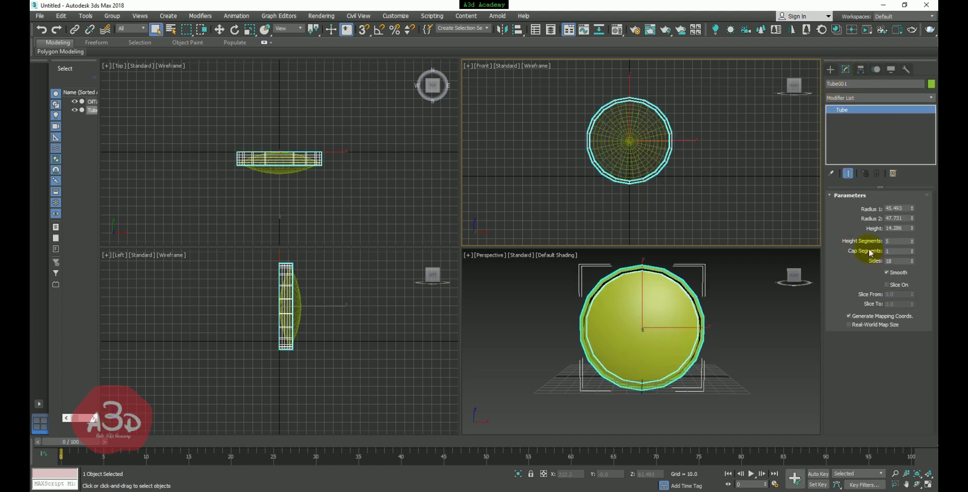
left_click(893, 261)
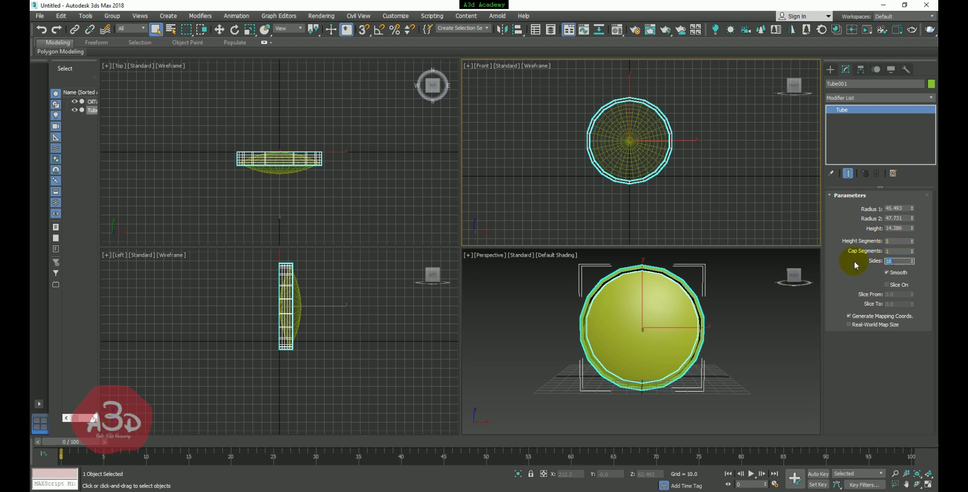
type("30")
key("Return")
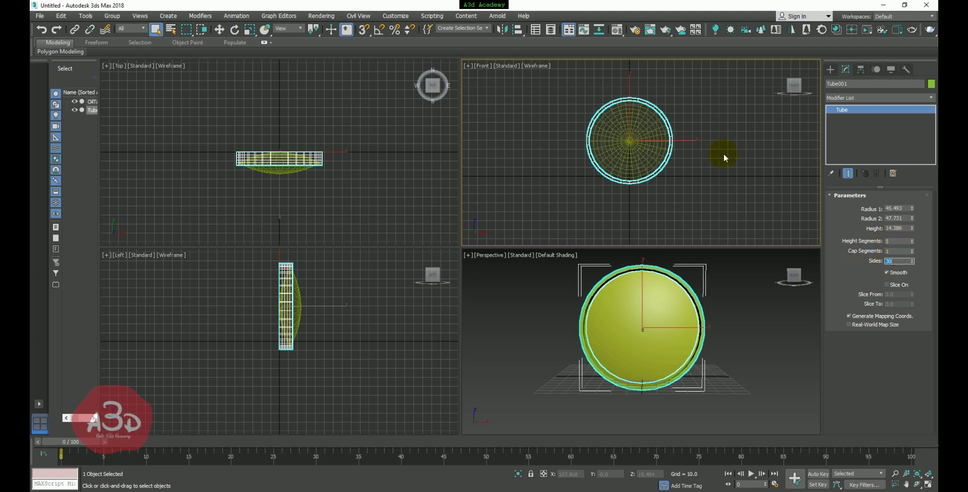
middle_click_drag(724, 155, 749, 144)
left_click(267, 148)
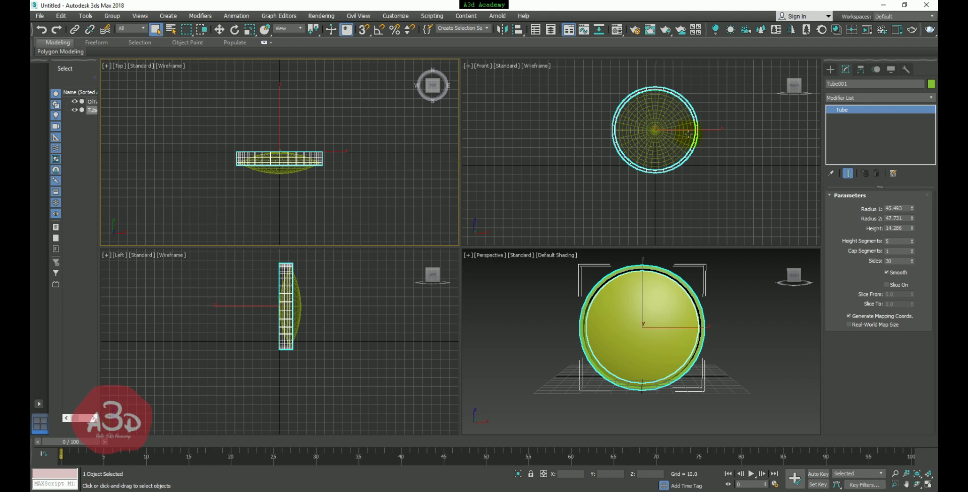
- Select OilTank001 in the Left view and show its Hierarchy pivot settings
left_click(220, 29)
scroll(284, 151, "up", 5)
scroll(293, 174, "up", 2)
scroll(302, 177, "up", 2)
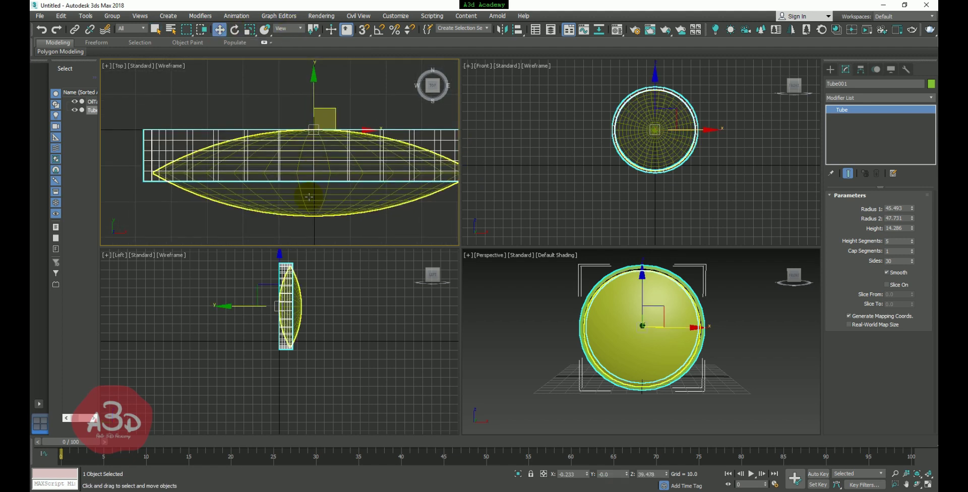
scroll(313, 191, "up", 1)
left_click(319, 202)
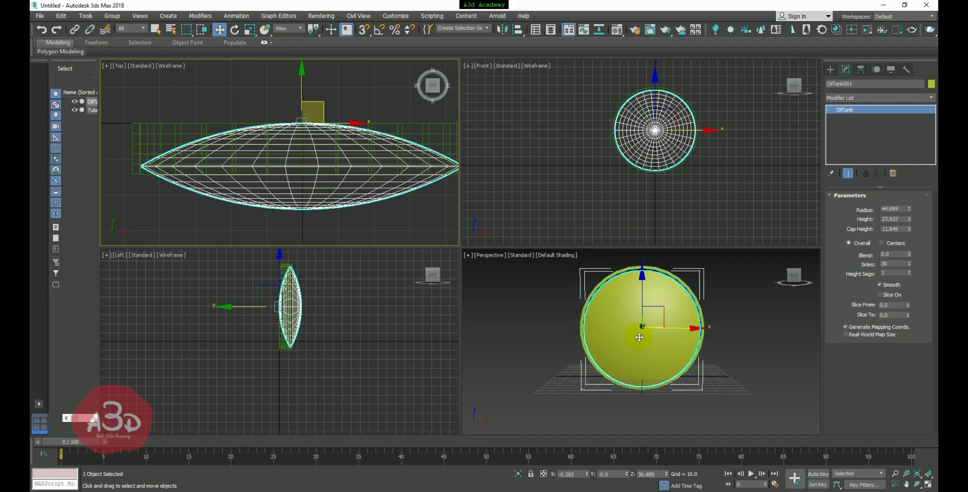
middle_click_drag(325, 309, 354, 329)
scroll(327, 323, "up", 2)
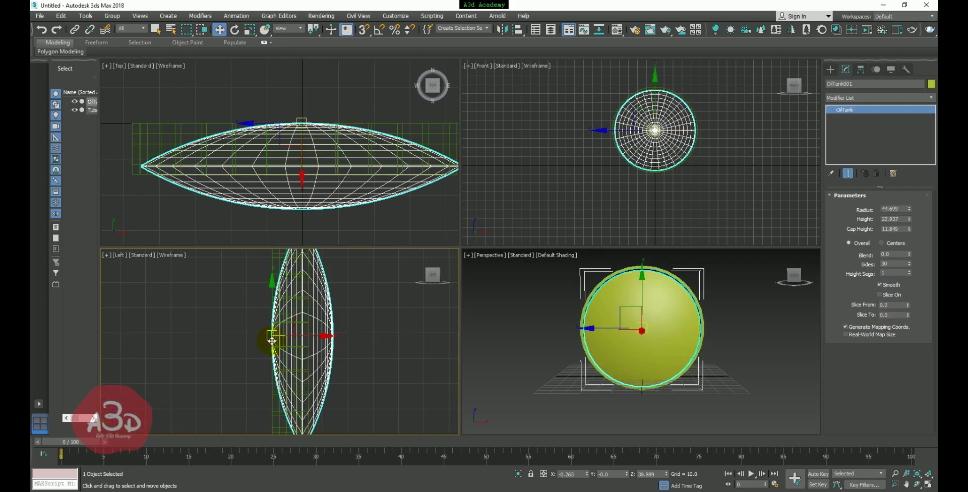
scroll(293, 335, "up", 2)
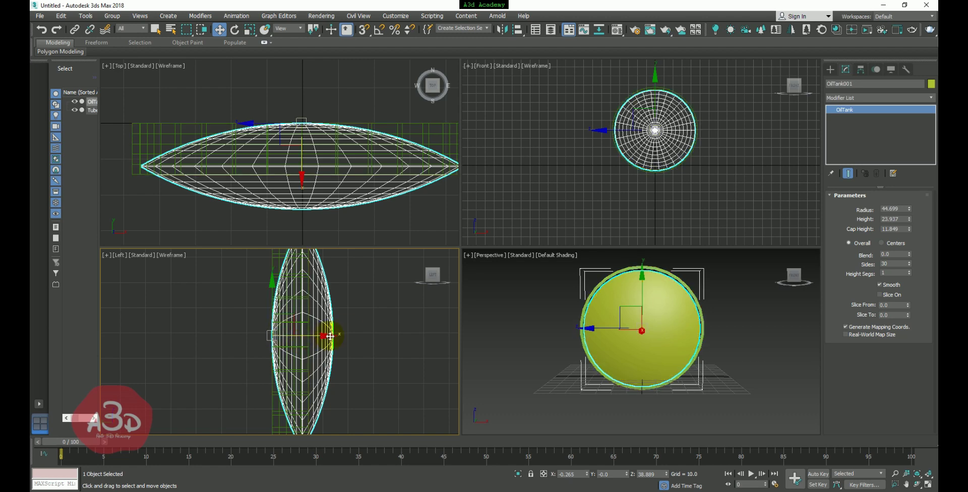
left_click(362, 347)
left_click(321, 308)
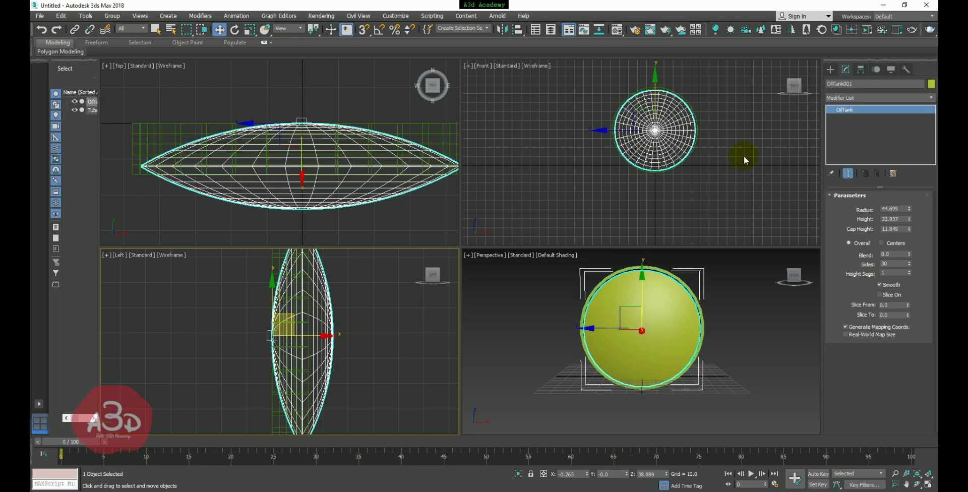
left_click(861, 70)
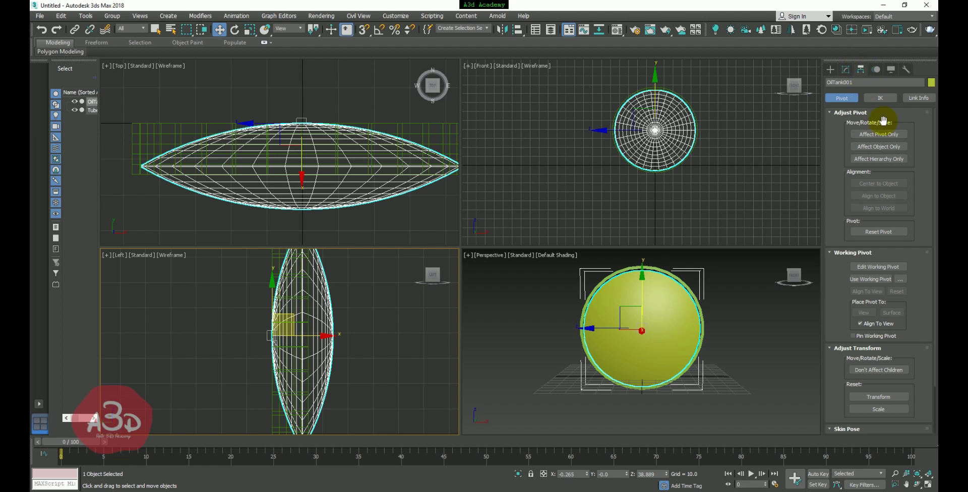
- Center the pivots of OilTank001 and Tube001 on their objects with Affect Pivot Only
left_click(876, 136)
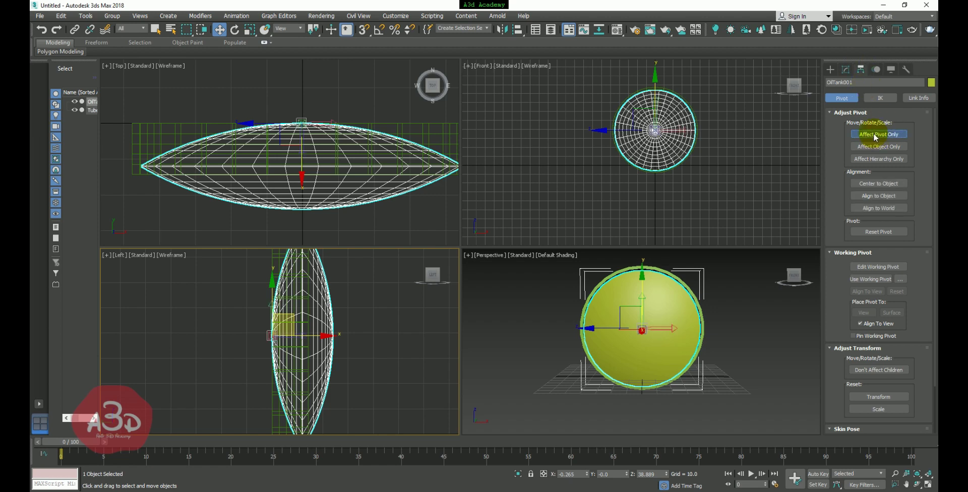
left_click(879, 183)
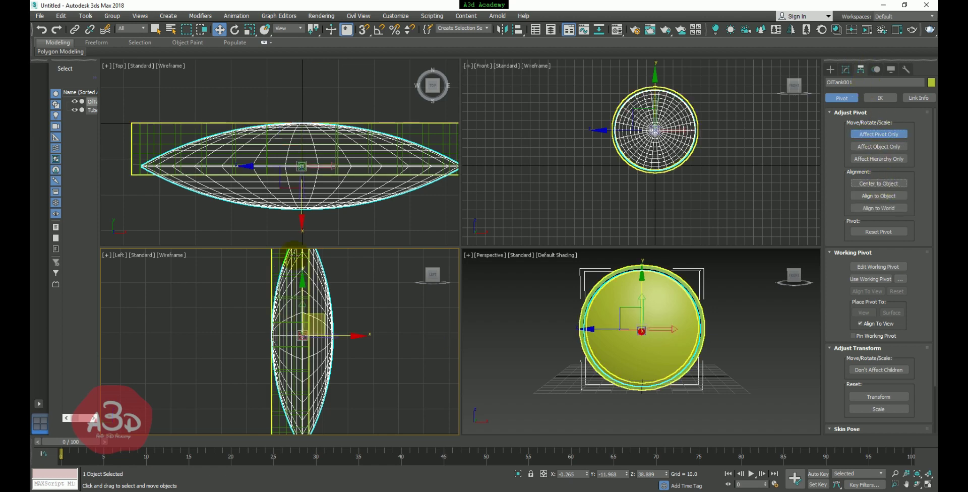
key("Insert")
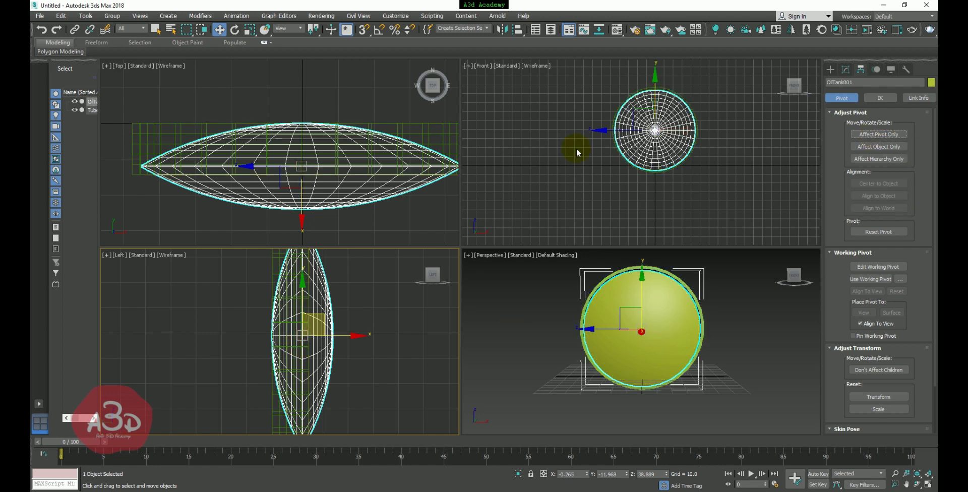
left_click(413, 175)
left_click(861, 69)
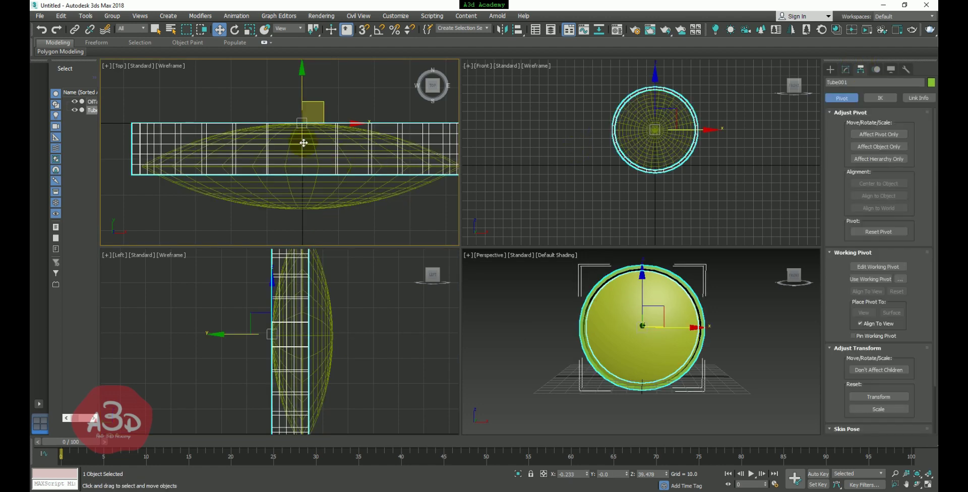
left_click(880, 135)
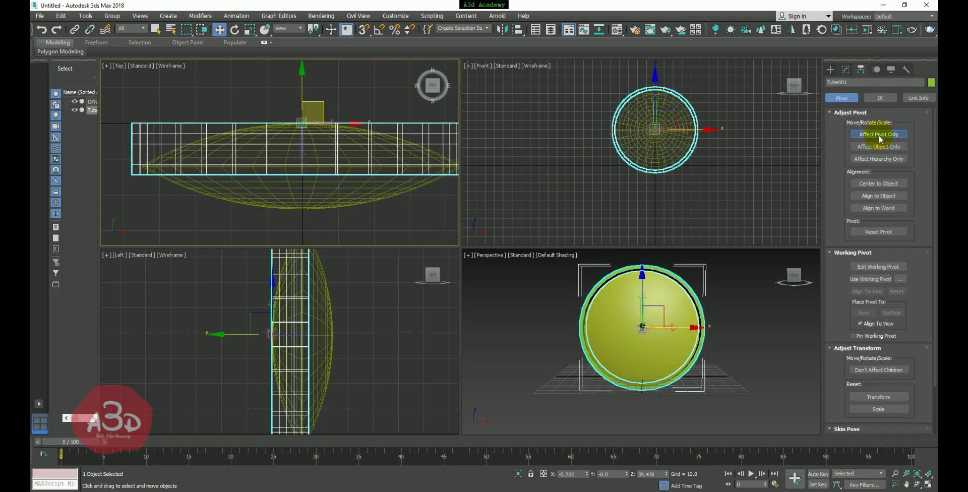
left_click(881, 184)
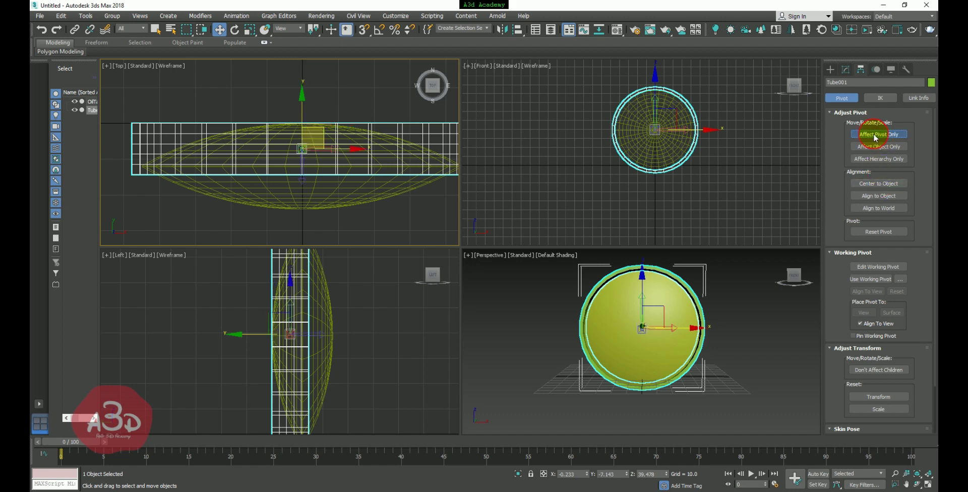
left_click(877, 135)
- Move the Tube rim sideways in the Left view, undoing a stray lens move
left_click(416, 216)
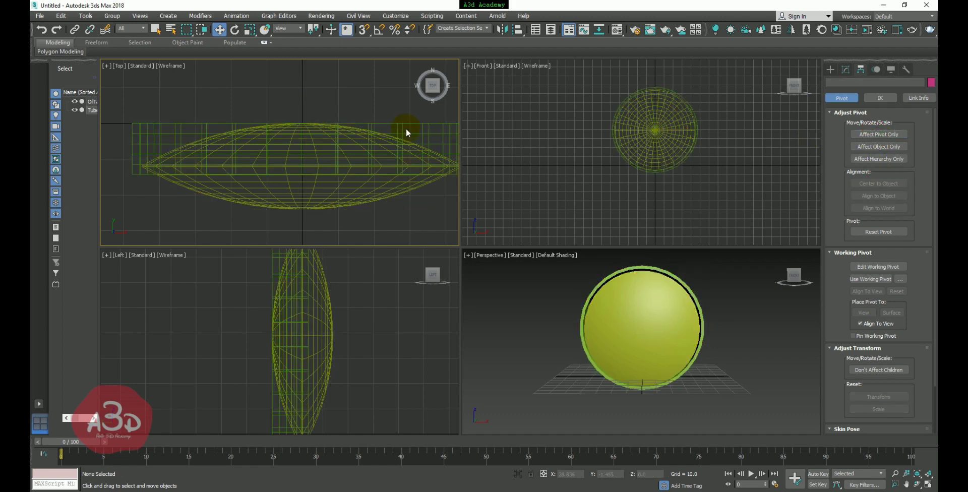
right_click(307, 348)
middle_click_drag(307, 348, 330, 333)
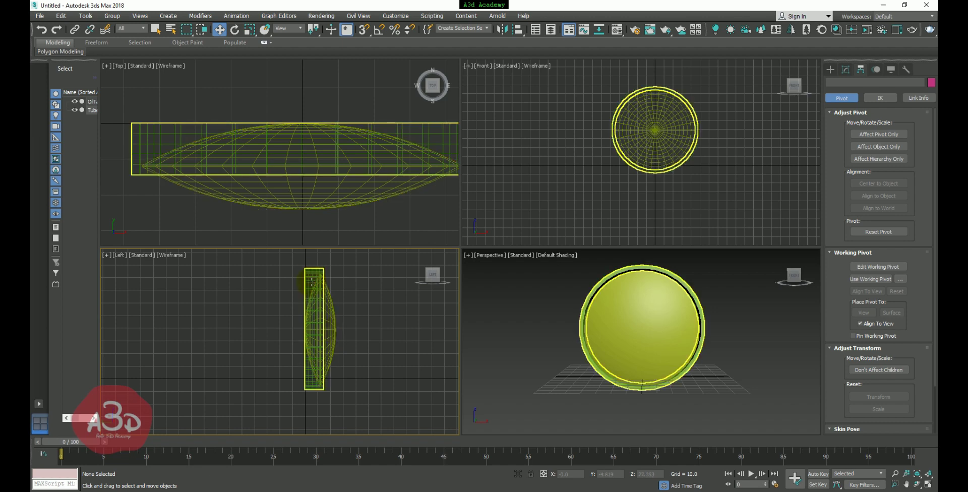
left_click(318, 328)
left_click_drag(350, 328, 261, 328)
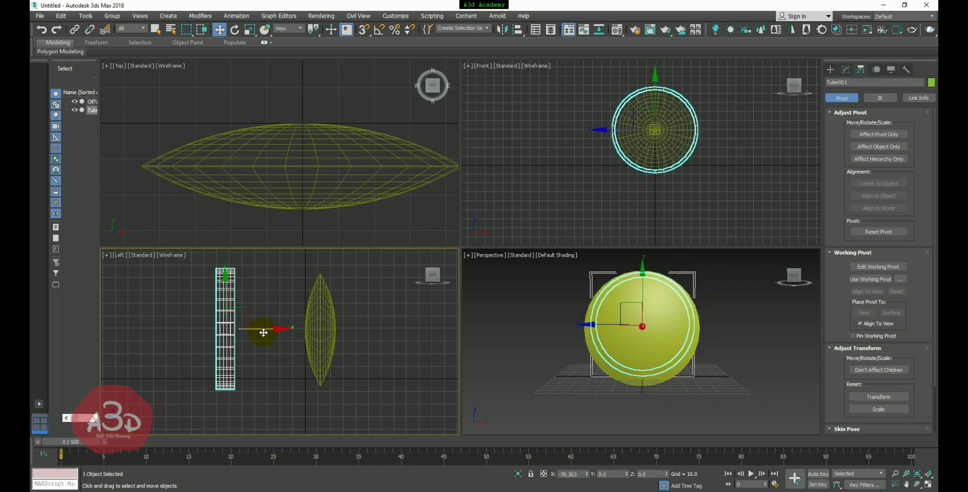
left_click(329, 318)
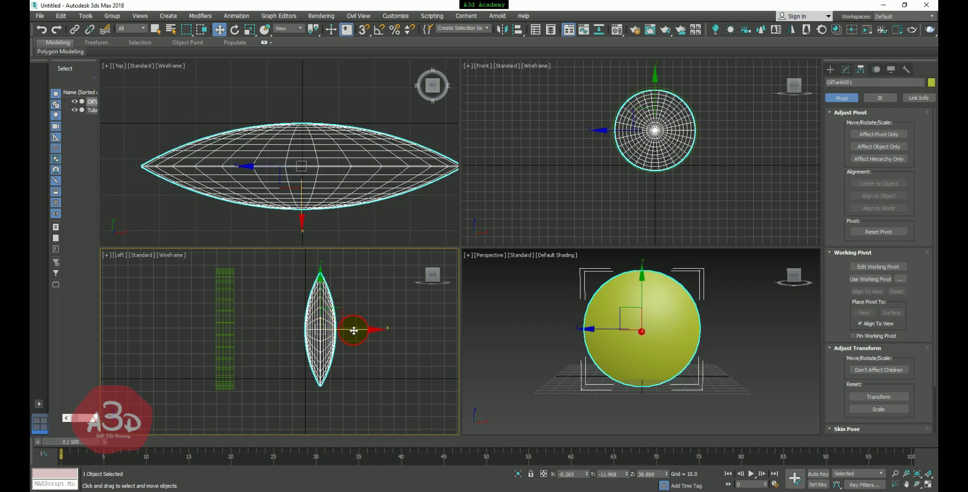
left_click_drag(329, 317, 338, 332)
key("ctrl+z")
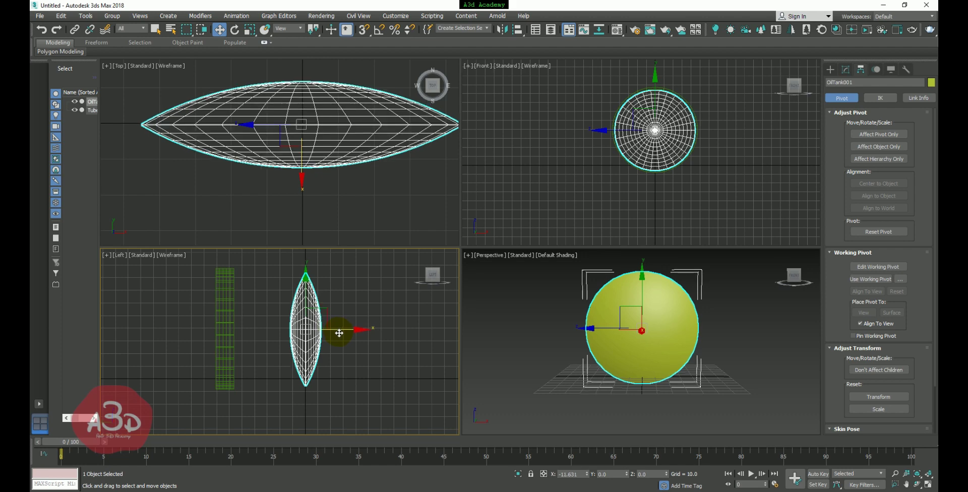
- Raise the lens above the rim and set its X and Y positions to 0
scroll(656, 227, "down", 4)
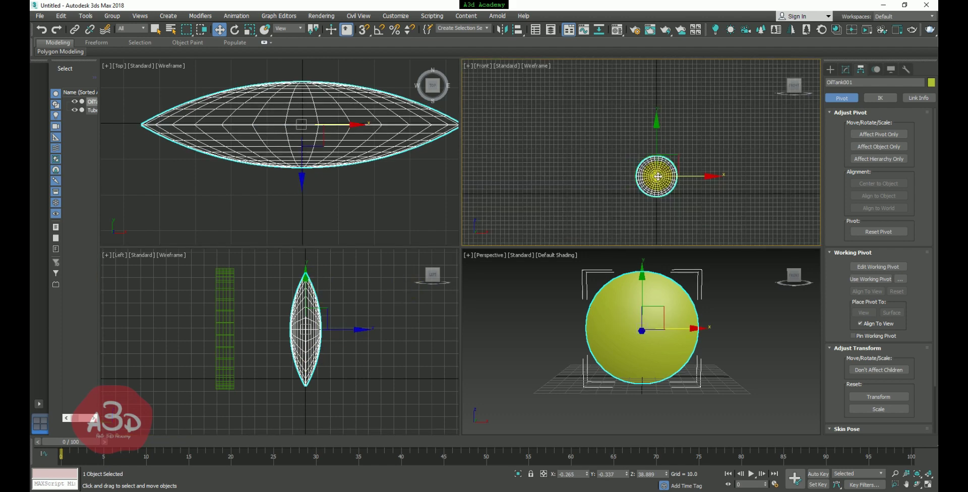
left_click_drag(657, 141, 657, 81)
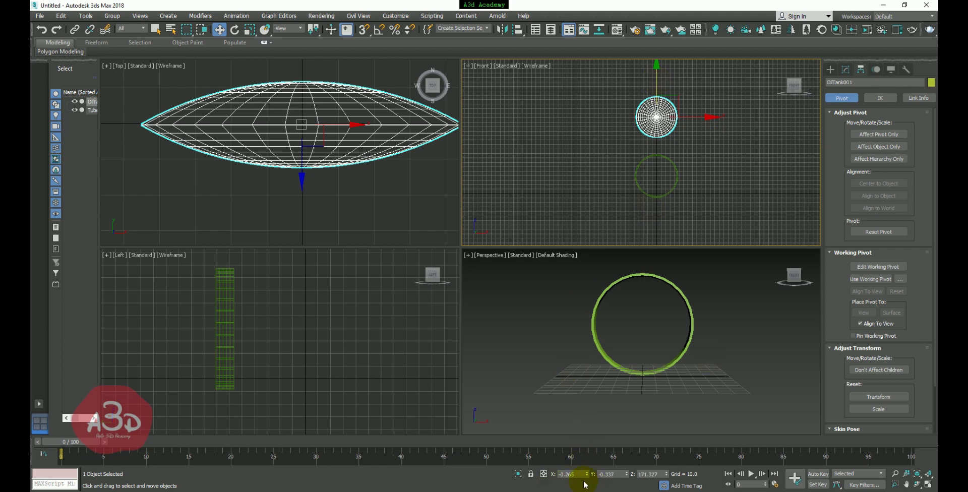
left_click(560, 474)
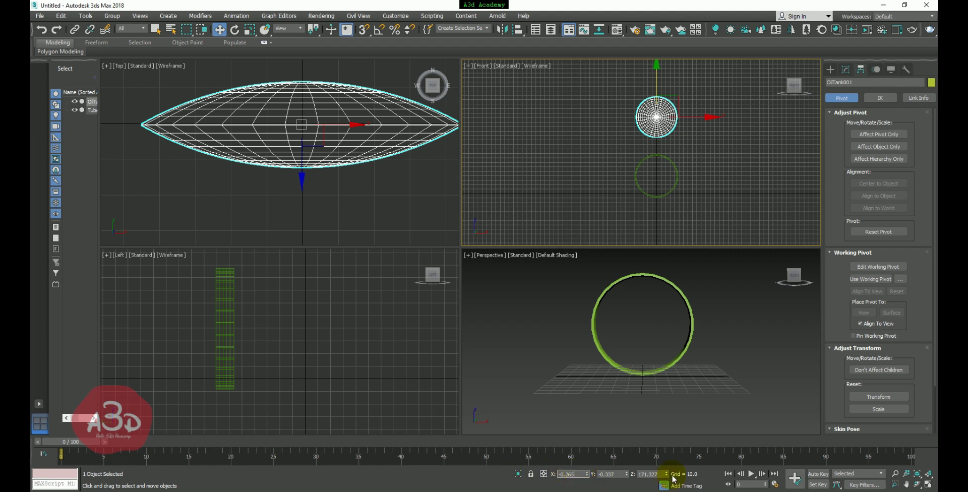
key("Delete")
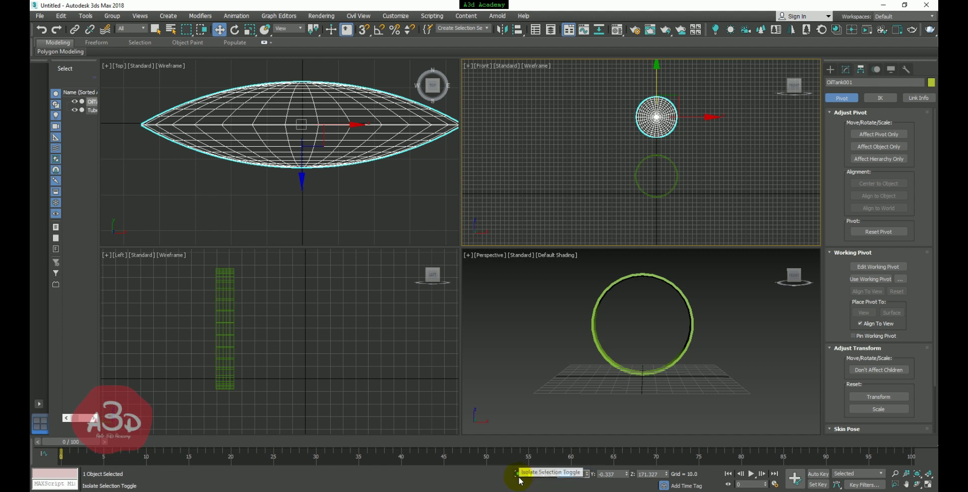
key("Tab")
type("0")
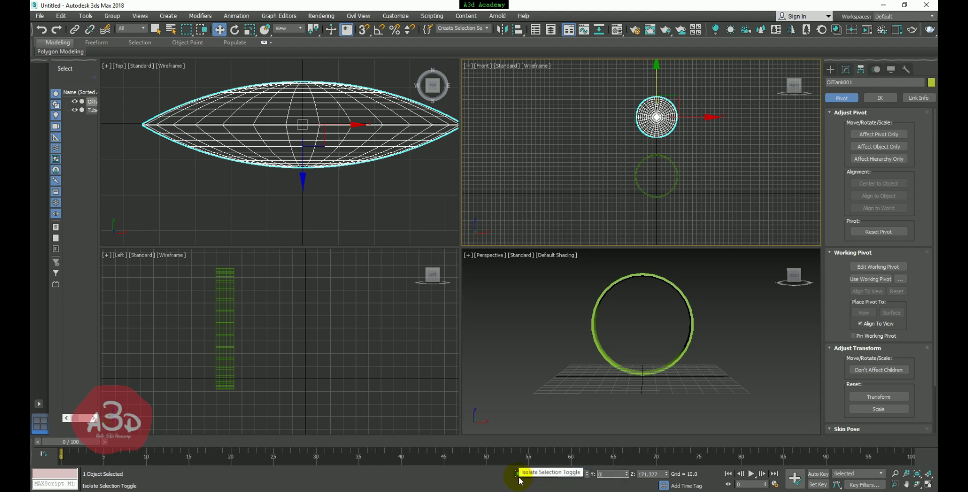
key("Return")
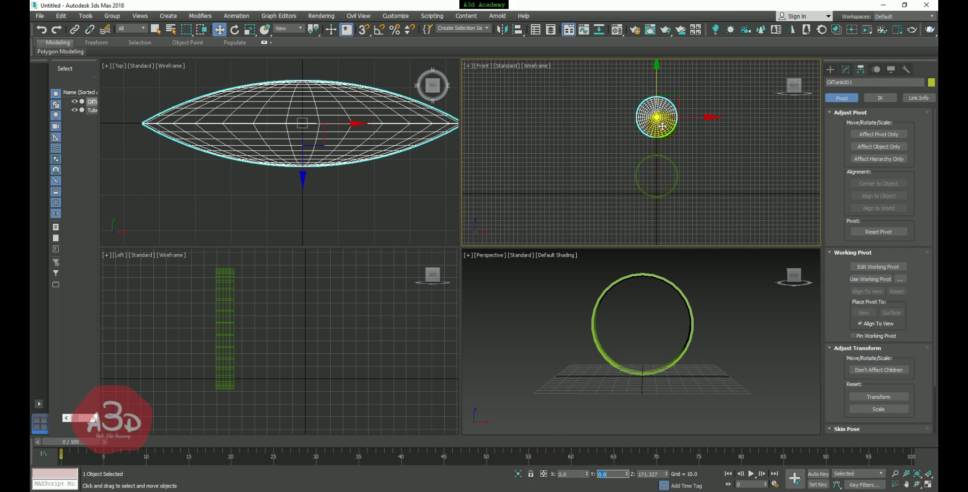
scroll(353, 320, "down", 5)
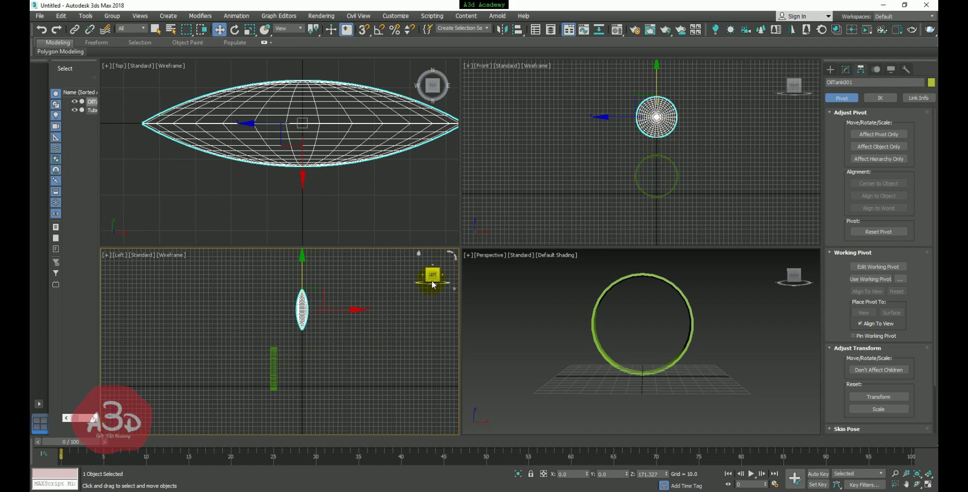
- Align Tube001's centre to OilTank001 at X 0, Y 0, Z 171.327 with Alt+A
left_click_drag(256, 401, 257, 396)
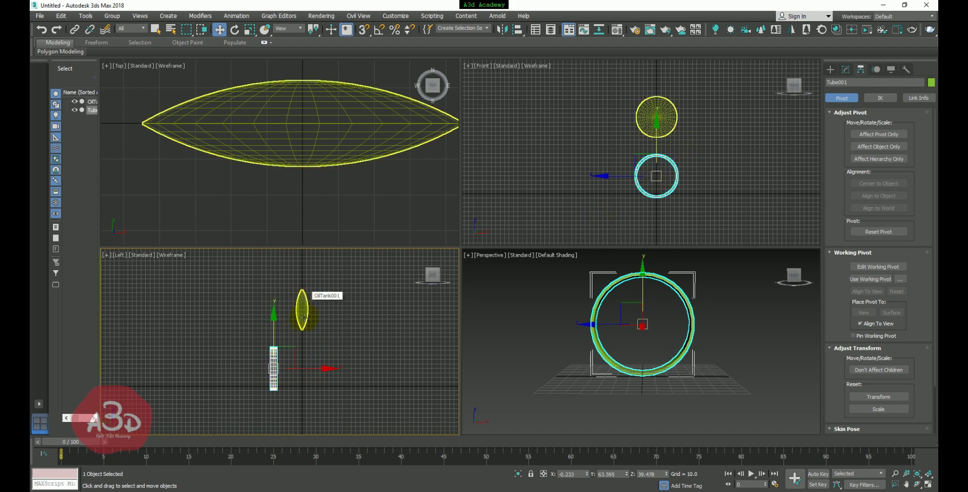
left_click(355, 347)
left_click(275, 381)
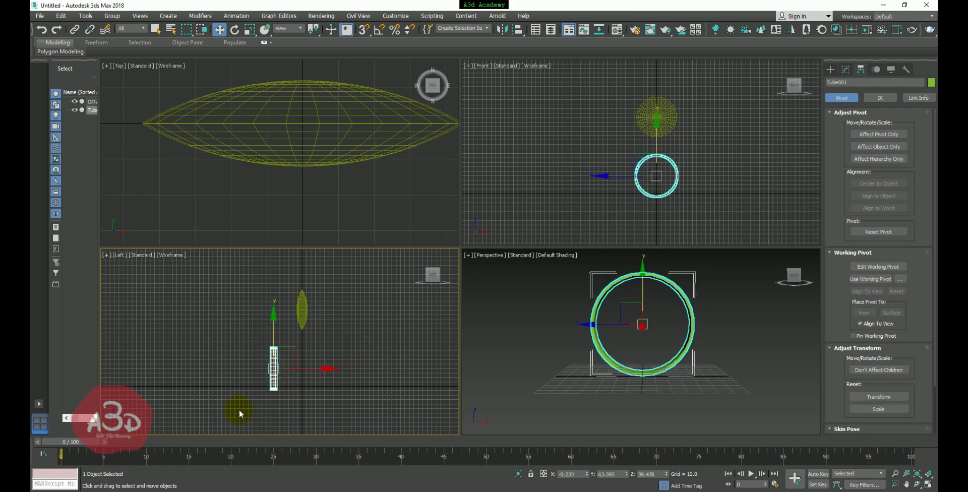
key("alt+a")
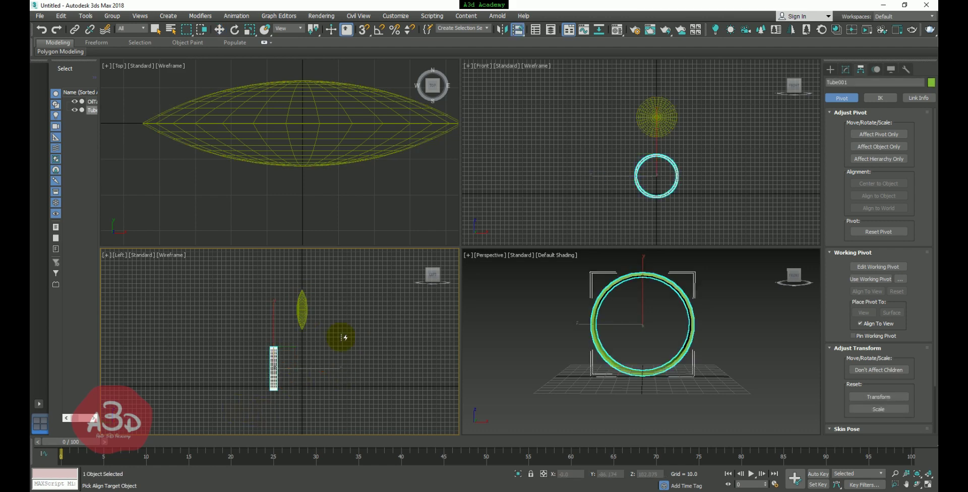
left_click(307, 317)
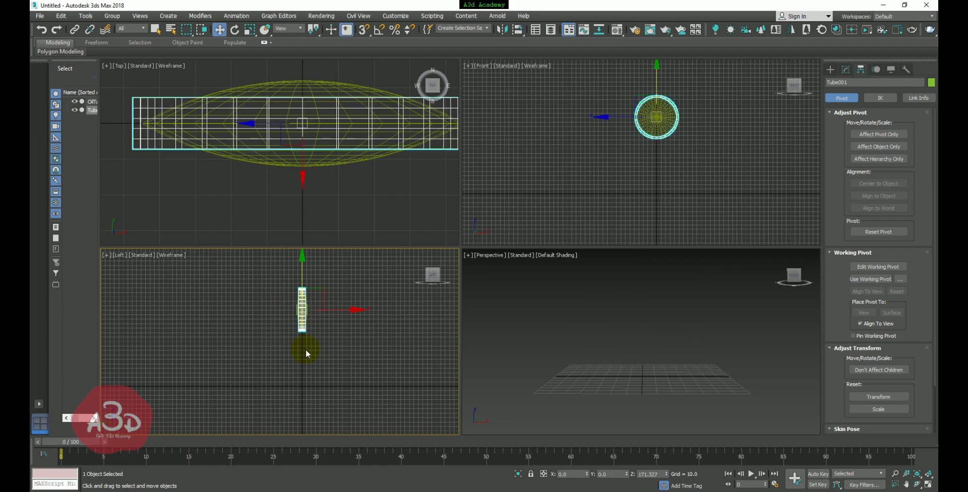
scroll(625, 283, "down", 3)
middle_click_drag(605, 376, 648, 385)
scroll(649, 385, "up", 3)
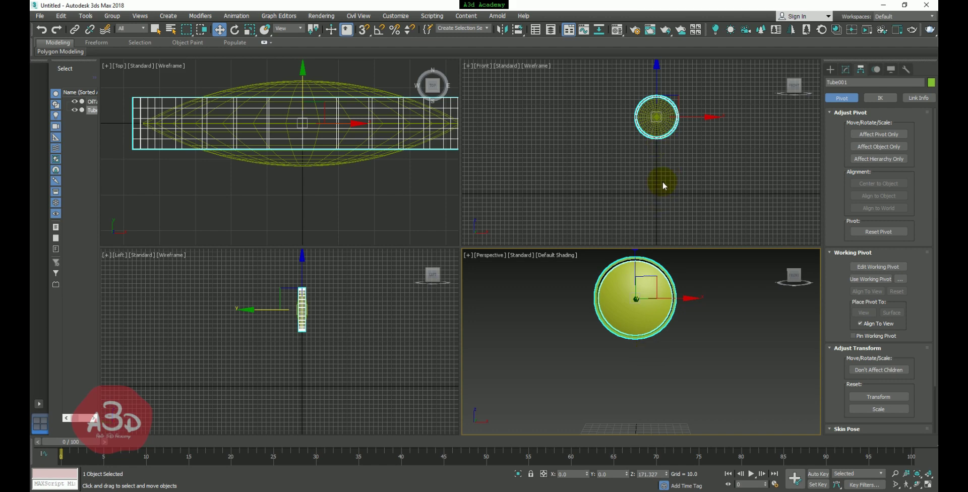
left_click(832, 71)
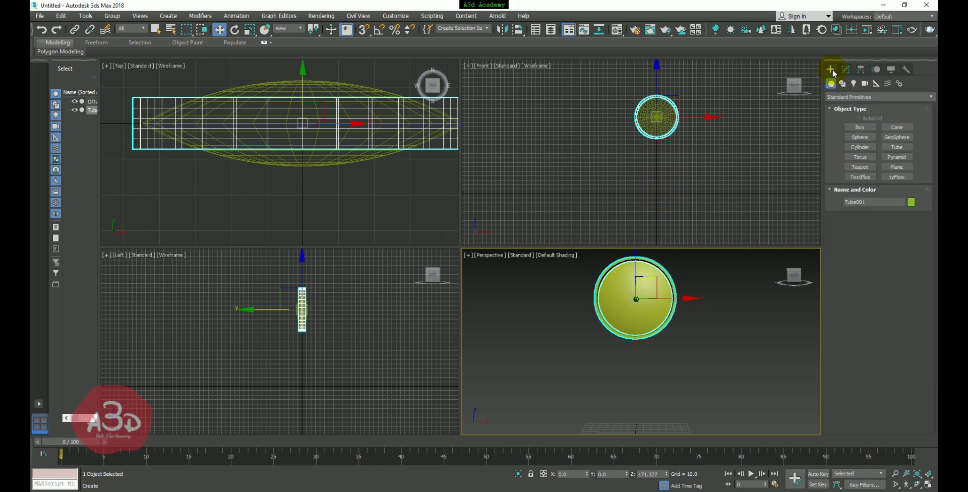
- In the maximized Front view, draw a stepped Line spline running down from the rim's bottom
left_click(843, 83)
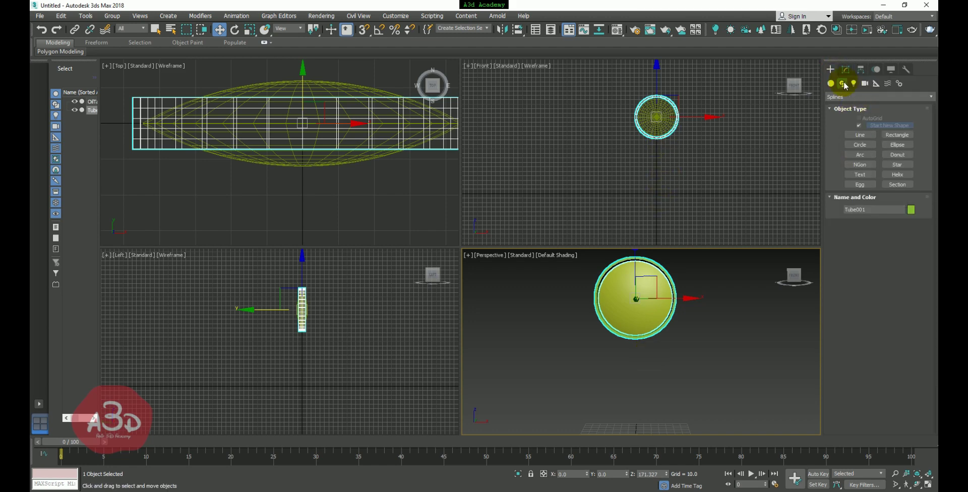
left_click(859, 133)
scroll(639, 196, "up", 3)
middle_click_drag(669, 174, 656, 188)
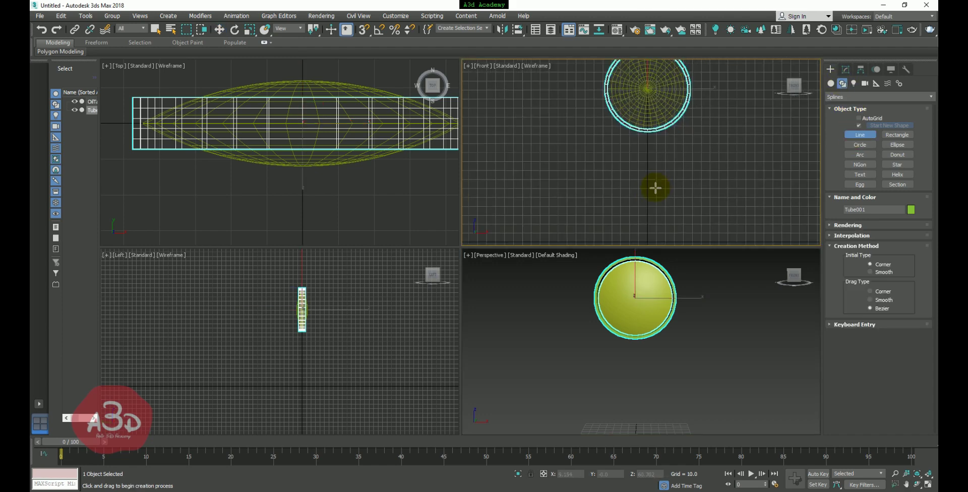
key("alt+w")
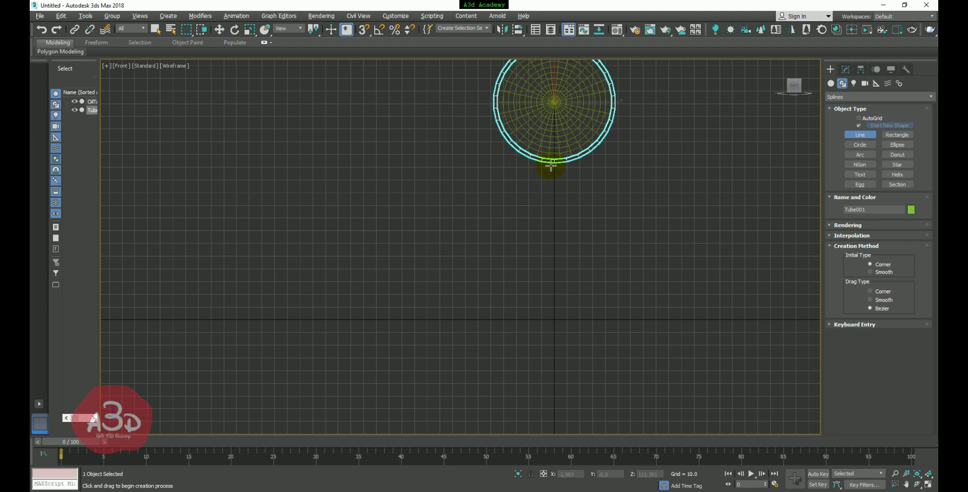
left_click(550, 162)
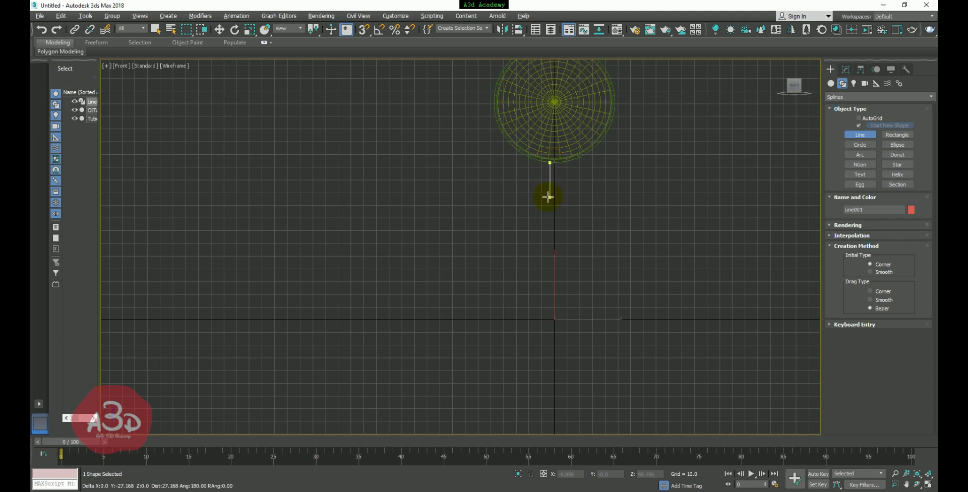
left_click(550, 194)
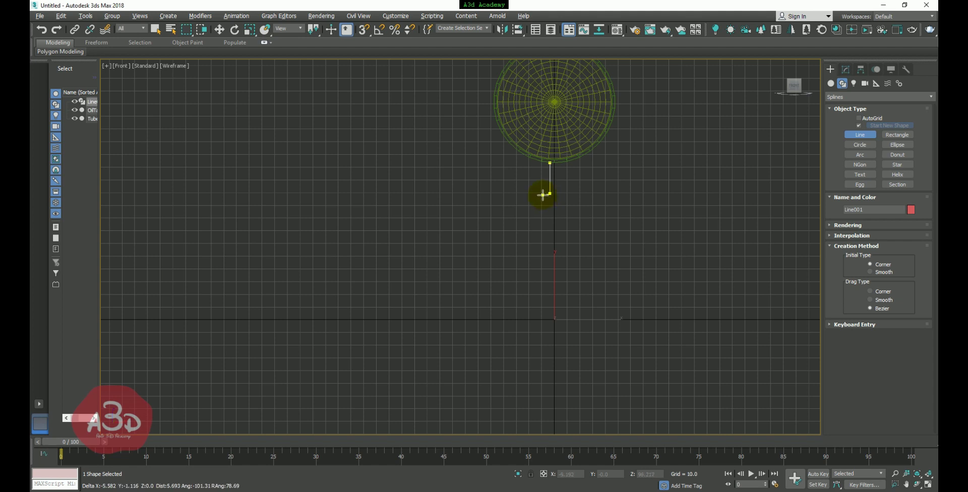
left_click(541, 197)
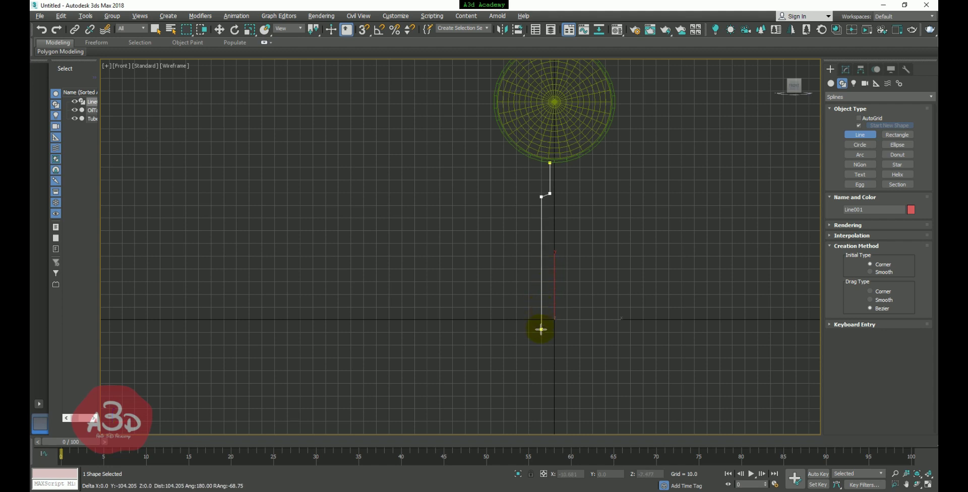
left_click(543, 319)
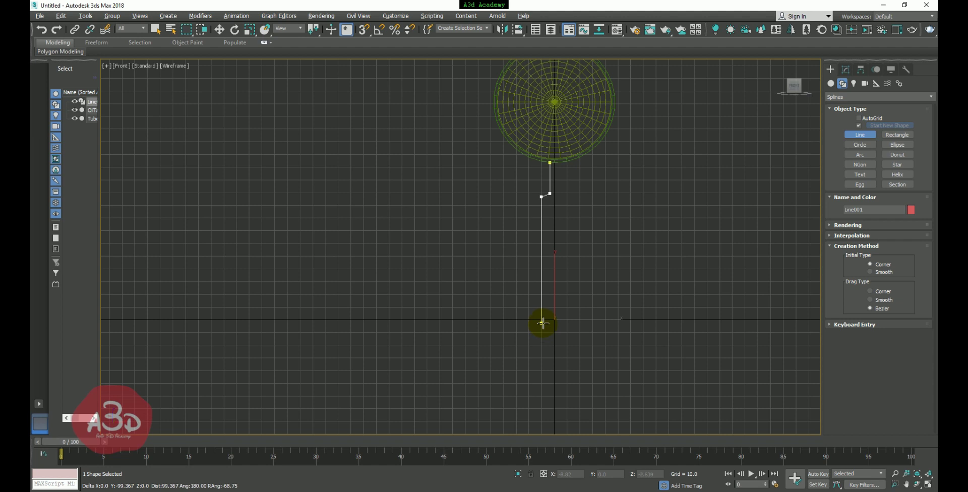
right_click(544, 317)
- Apply a Lathe modifier to Line001 with Align set to Max, forming a solid handle
key("w")
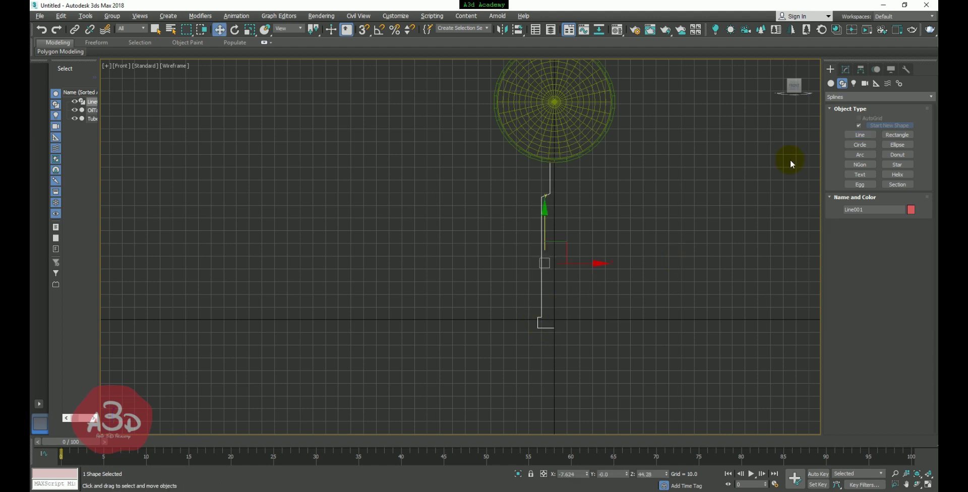
left_click(846, 69)
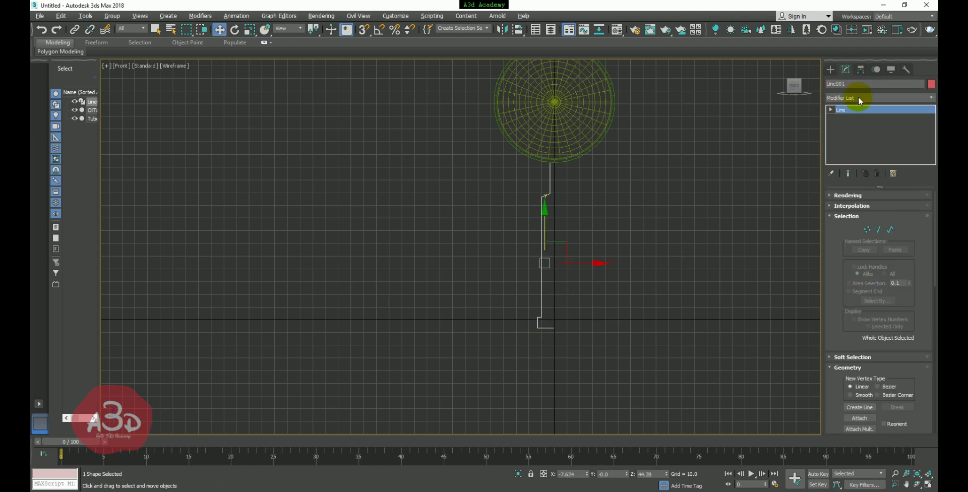
left_click(859, 96)
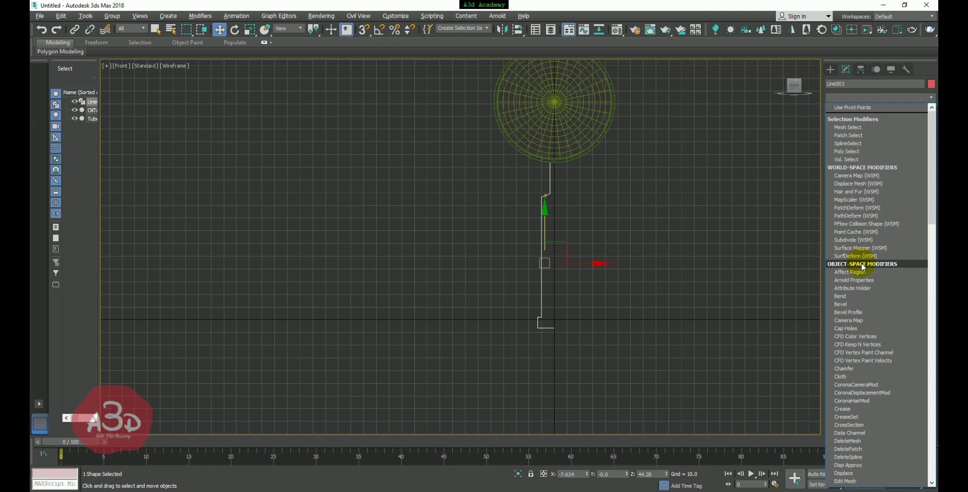
scroll(863, 267, "down", 5)
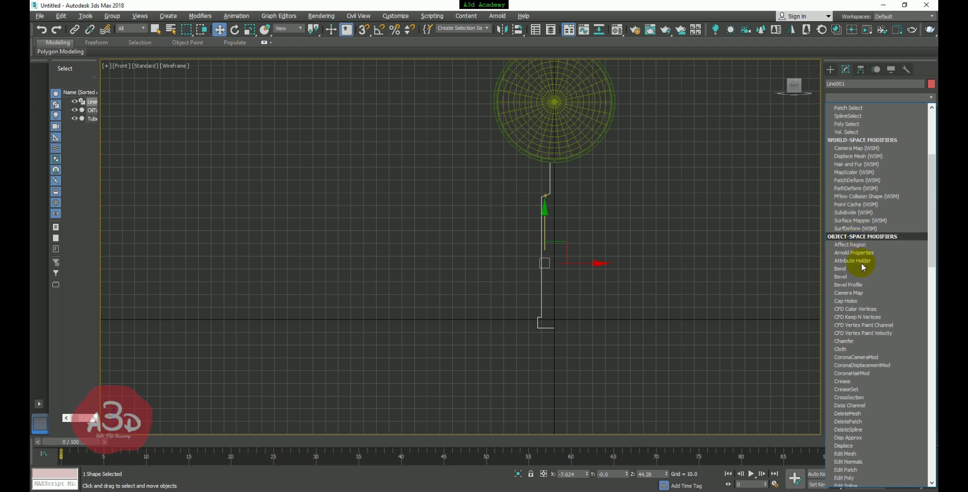
scroll(863, 267, "down", 5)
left_click(863, 267)
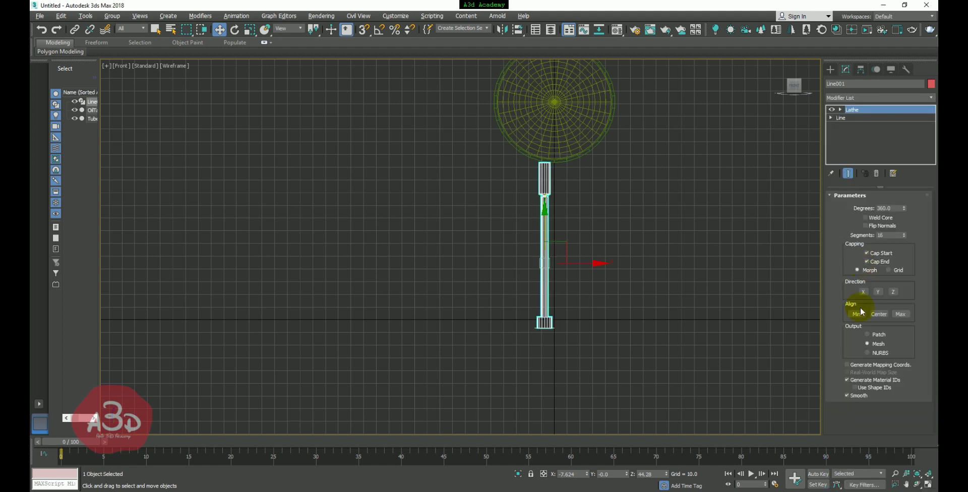
left_click(902, 315)
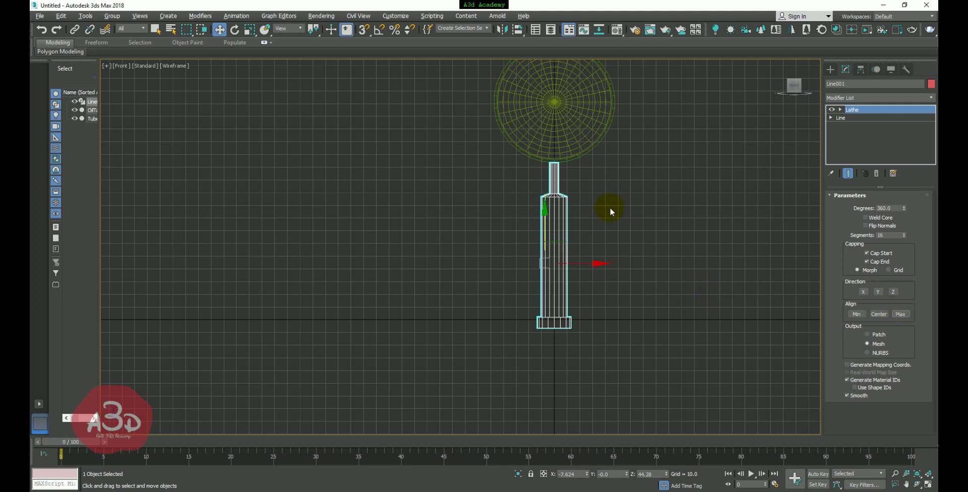
middle_click_drag(512, 348, 563, 346)
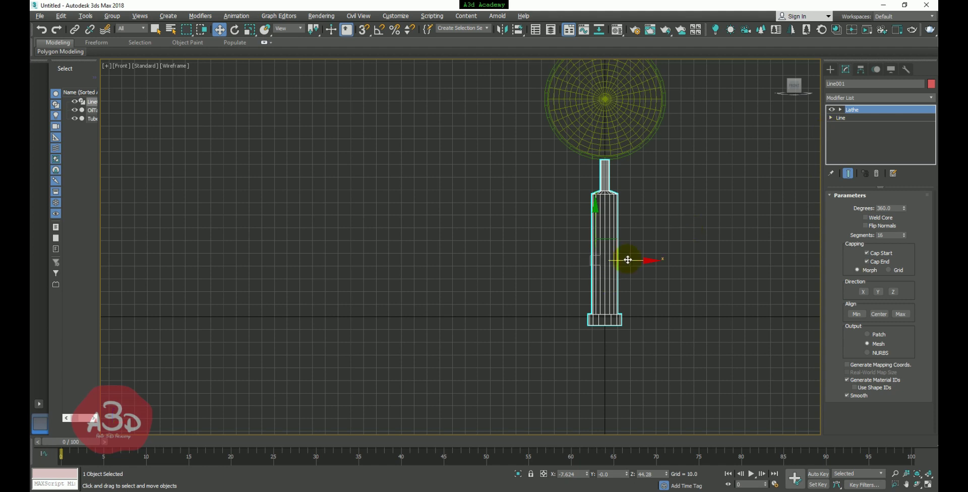
- Shift the Lathe Axis slightly to reshape the handle
left_click(840, 109)
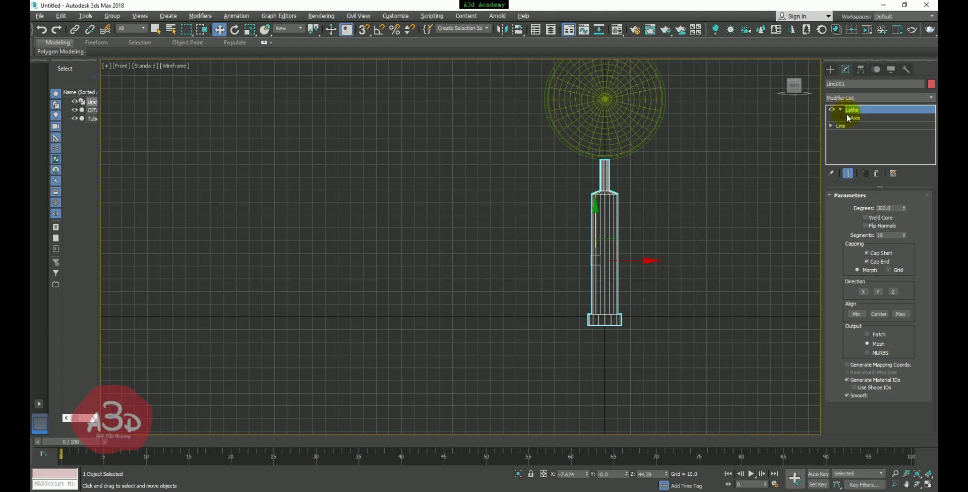
left_click(853, 118)
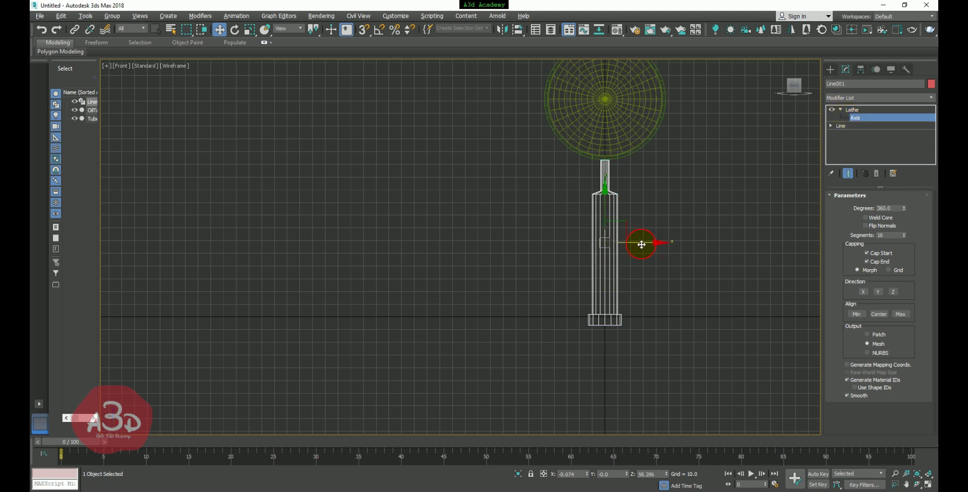
left_click_drag(641, 244, 641, 246)
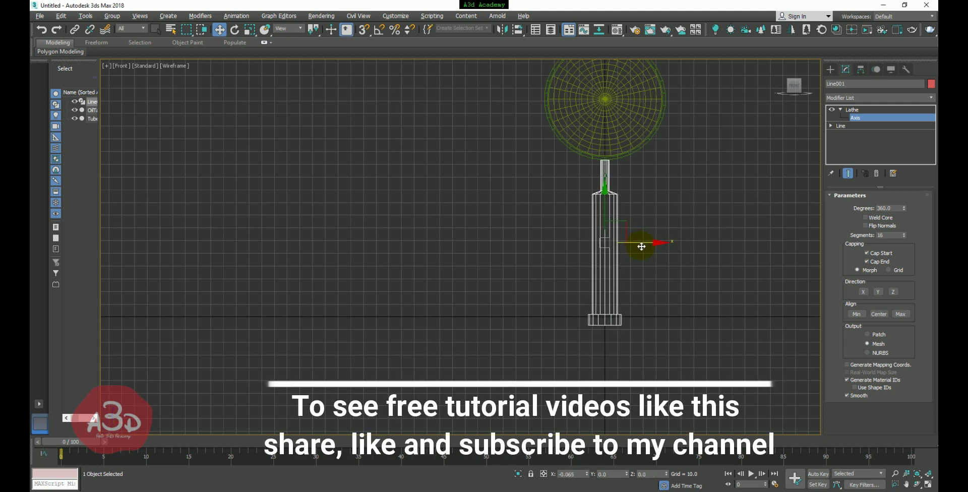
- With Show End Result on, move four profile vertices inward to thin the red handle
left_click(831, 126)
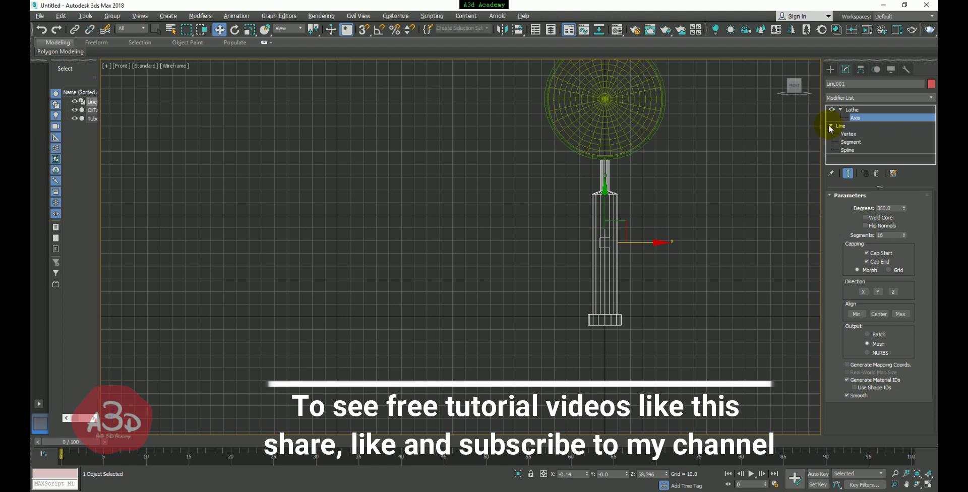
left_click(849, 133)
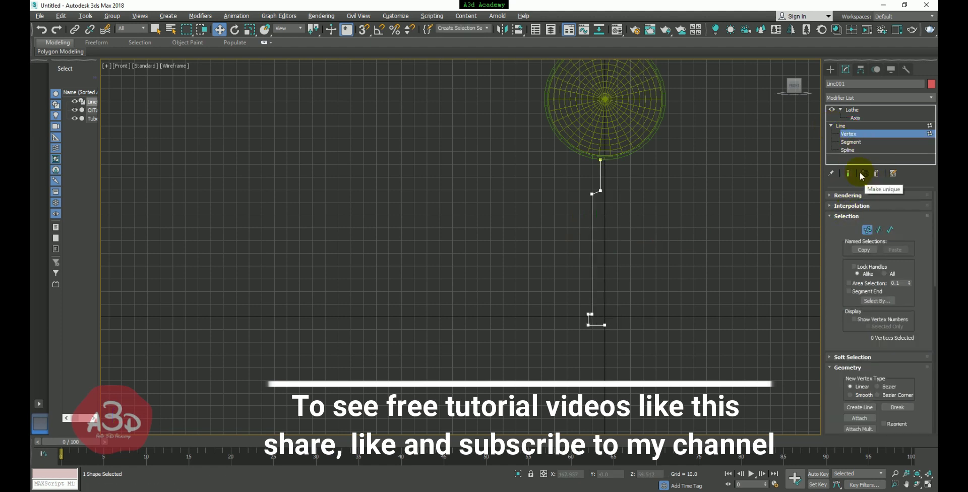
left_click(848, 174)
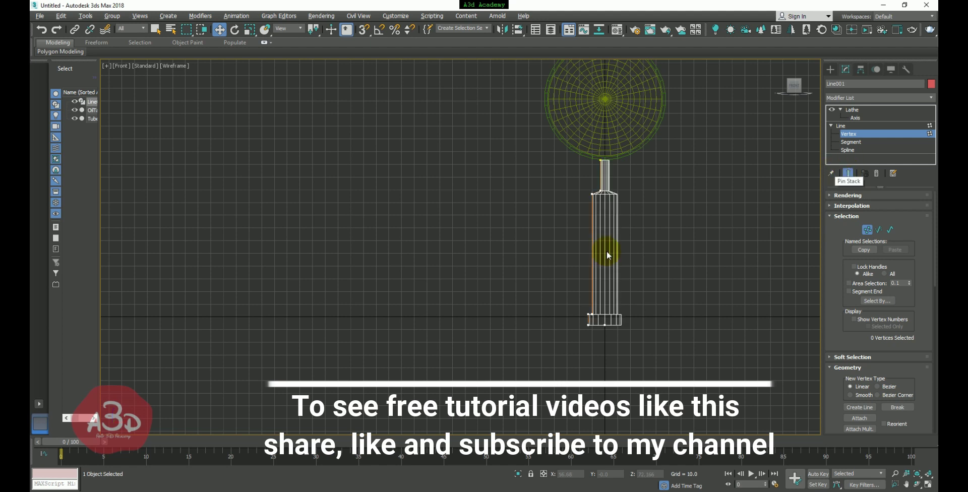
middle_click_drag(571, 224, 512, 260)
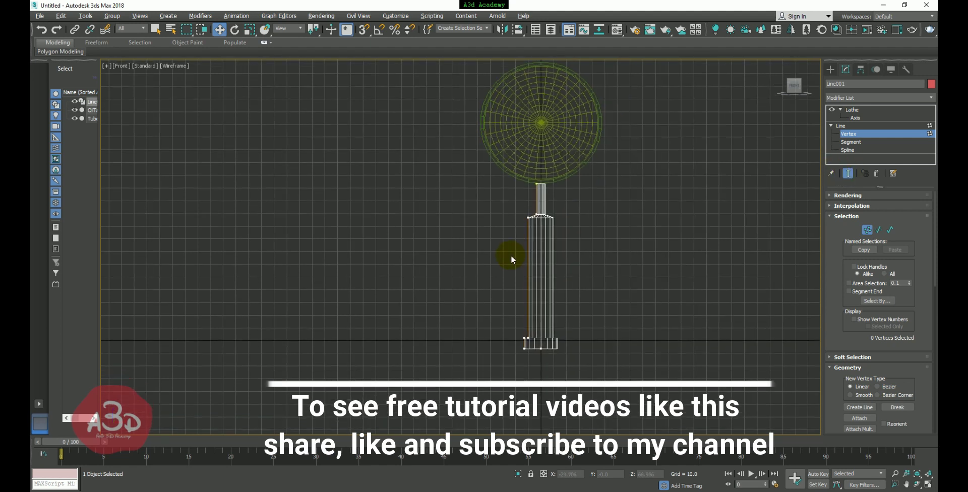
left_click_drag(511, 203, 534, 336)
left_click_drag(534, 376, 534, 377)
left_click_drag(573, 218, 554, 343)
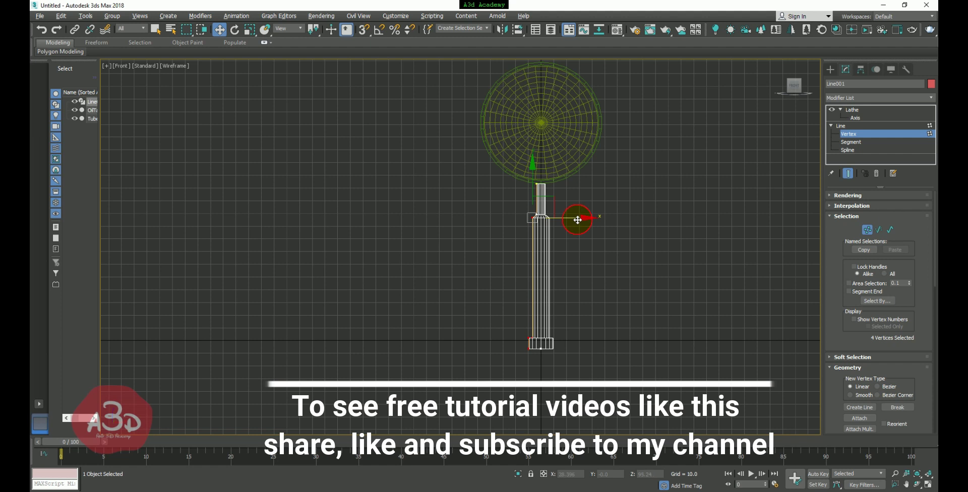
left_click_drag(577, 220, 578, 222)
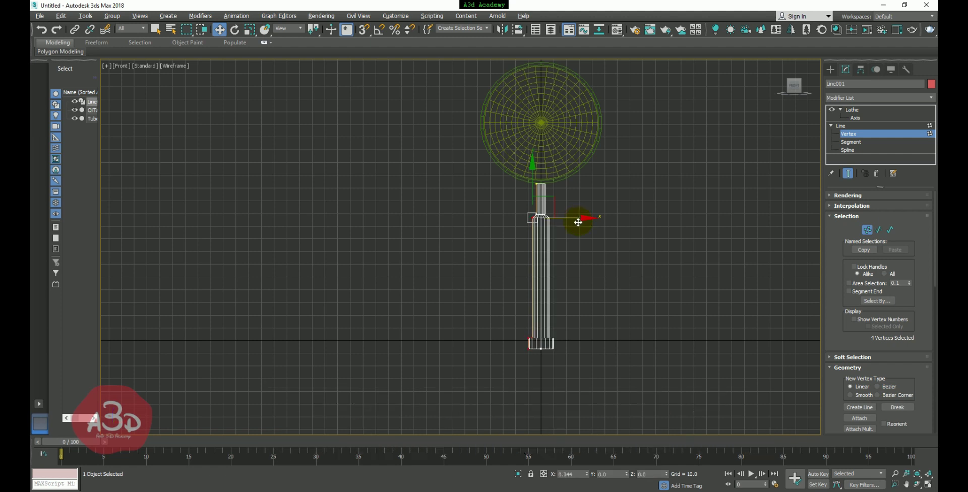
left_click(856, 109)
left_click(750, 148)
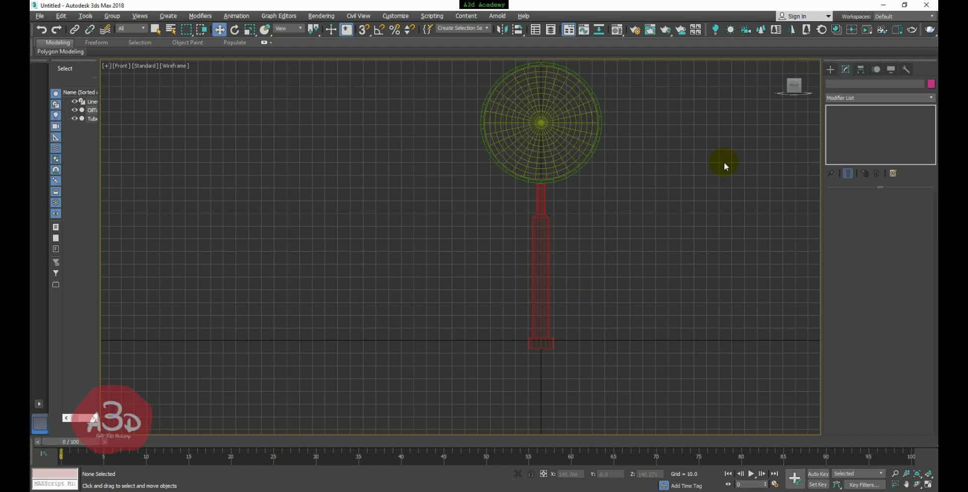
- Maximize the shaded Perspective viewport and orbit around the yellow lens, green rim and red handle
key("alt+w")
scroll(670, 366, "down", 2)
scroll(670, 365, "up", 2)
left_click(672, 367)
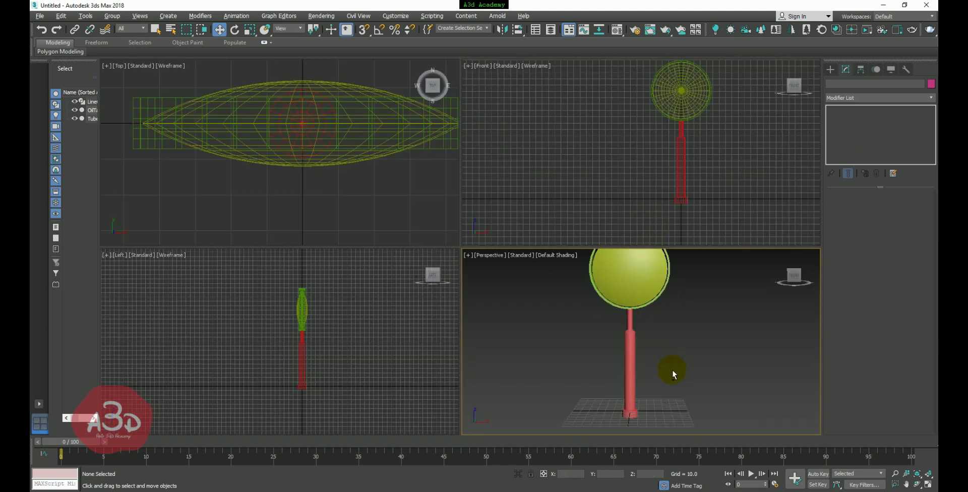
key("alt+w")
scroll(535, 302, "down", 2)
scroll(531, 310, "up", 2)
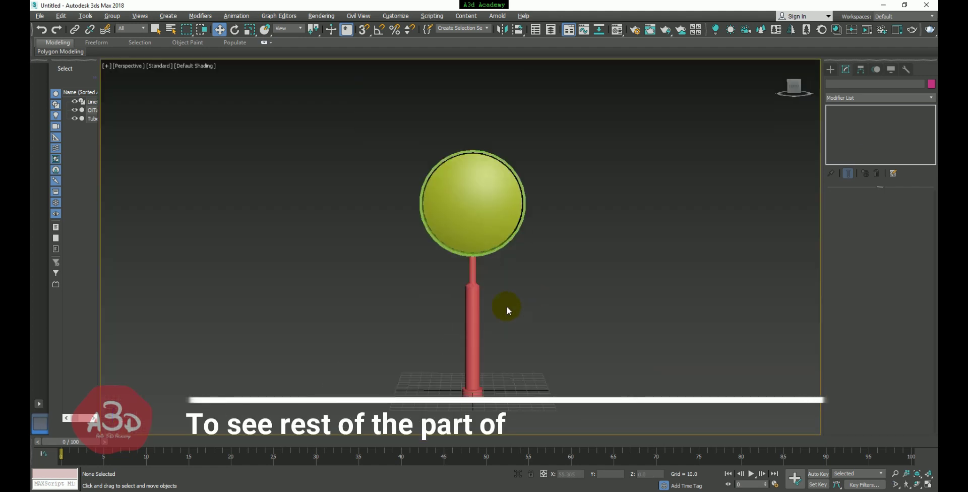
mouse_move(506, 309)
middle_mouse_down("alt")
mouse_move(625, 305)
mouse_move(560, 298)
mouse_move(494, 274)
mouse_move(494, 249)
mouse_move(495, 309)
mouse_move(469, 304)
mouse_move(596, 302)
mouse_move(530, 295)
middle_mouse_up("alt")
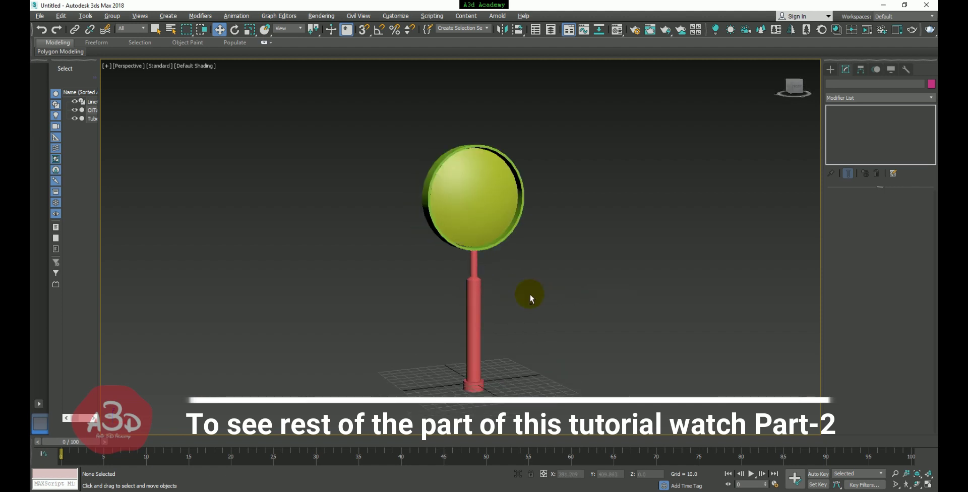